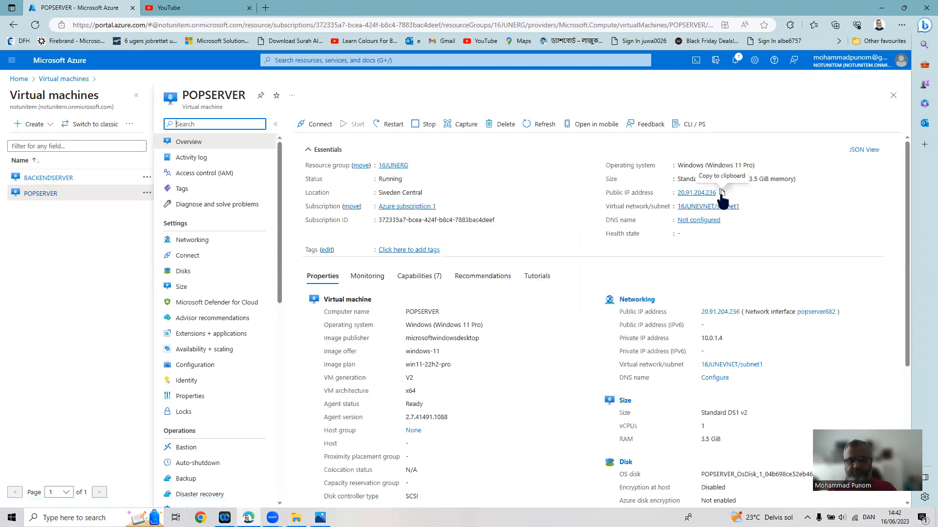
# Copy POPSERVER's public IP address from its overview and start a Remote Desktop connection to 20.91.204.236
pyautogui.click(722, 194)
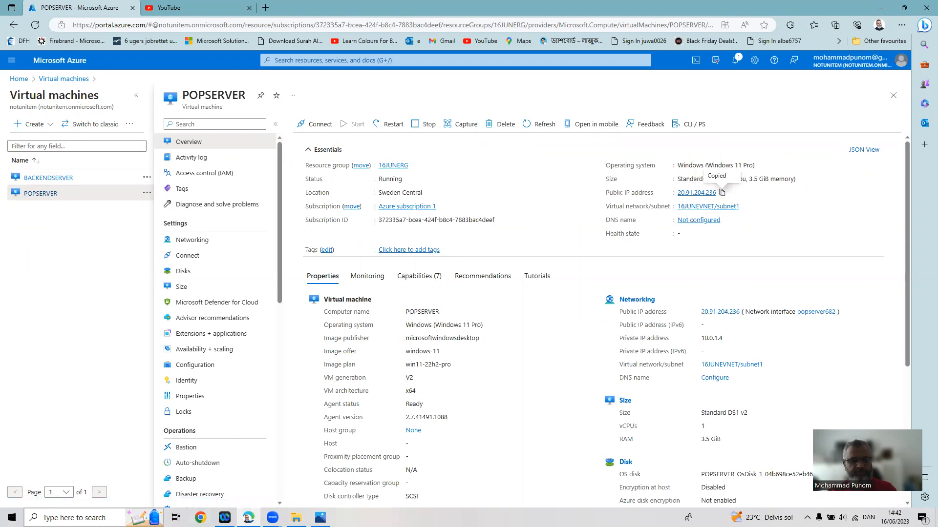
pyautogui.click(74, 518)
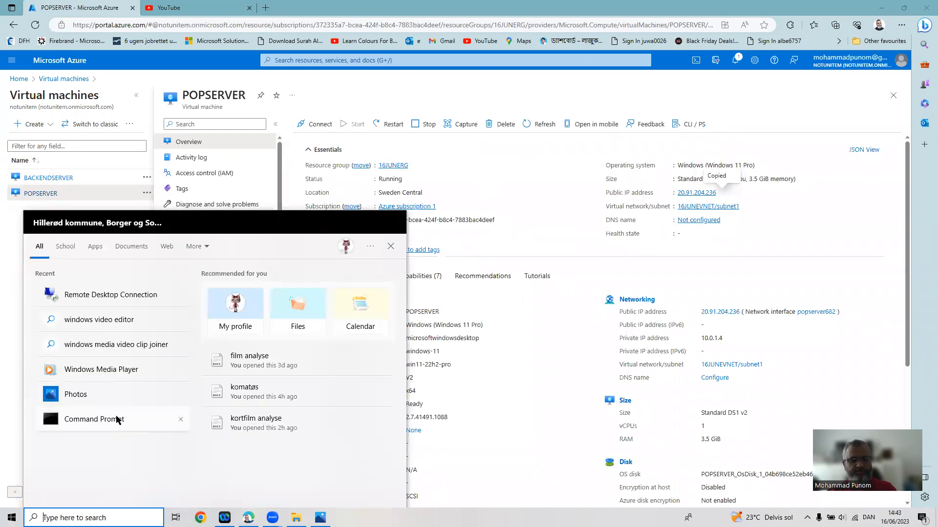
pyautogui.click(120, 296)
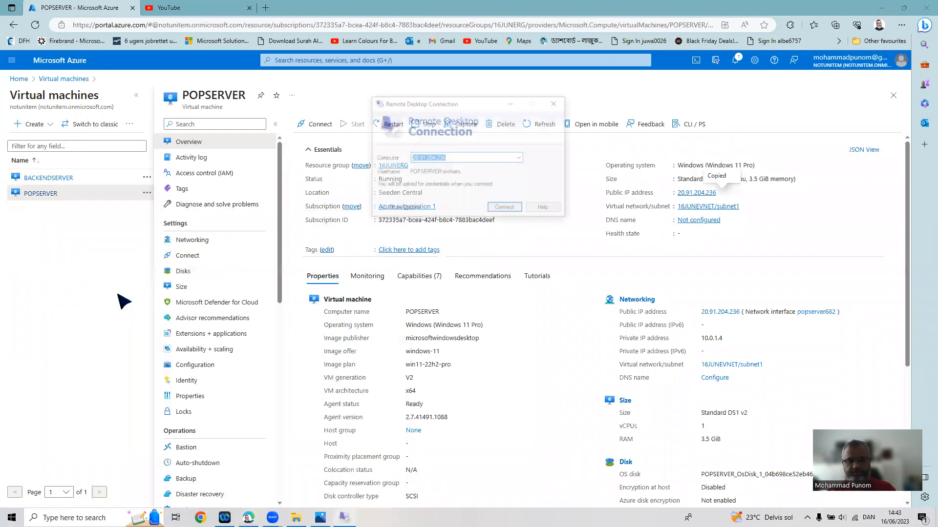
pyautogui.hotkey('ctrl', 'v')
pyautogui.click(505, 209)
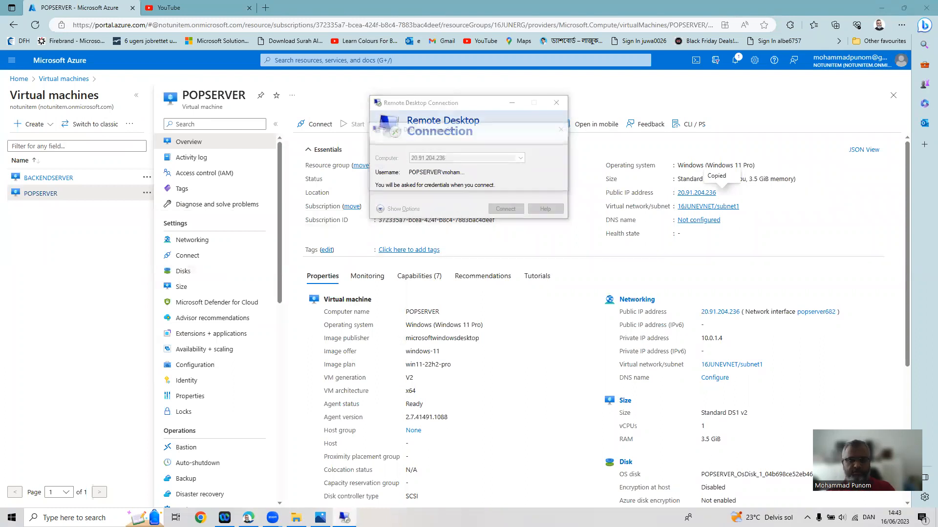
# Sign in to POPSERVER with the account password and accept the untrusted certificate to connect
pyautogui.write('•••••••••••')
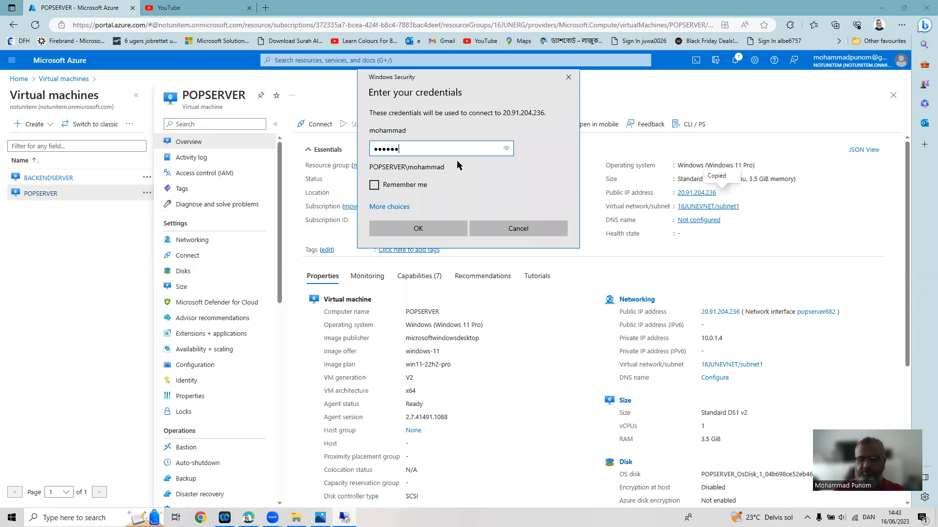
pyautogui.write('•')
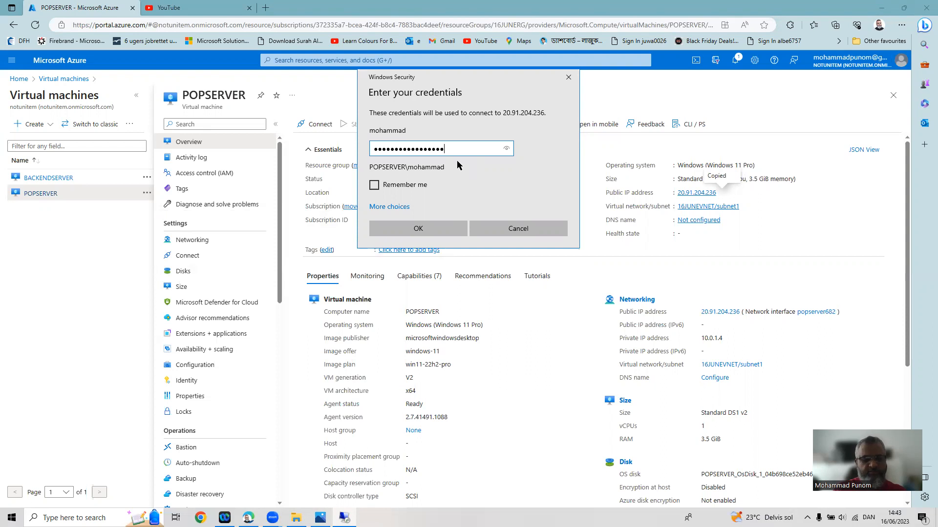
pyautogui.click(419, 230)
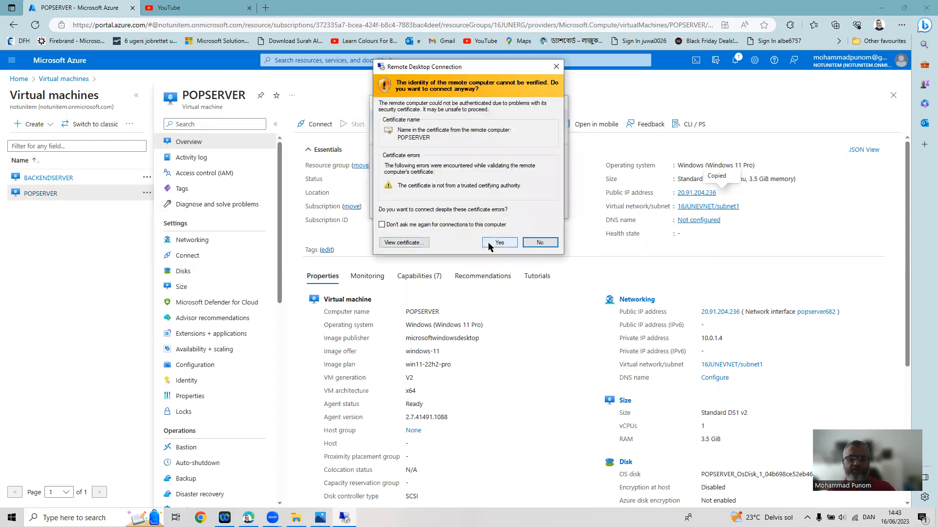
pyautogui.click(489, 243)
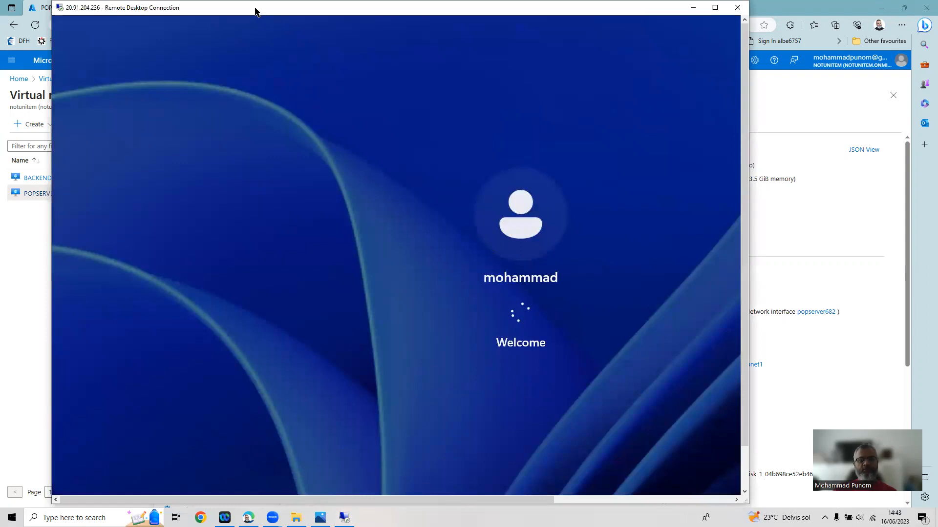
# Reposition the POPSERVER session window, check the server's public IP address in the Azure portal, and return to the session
pyautogui.moveTo(255, 11); pyautogui.dragTo(210, 18)
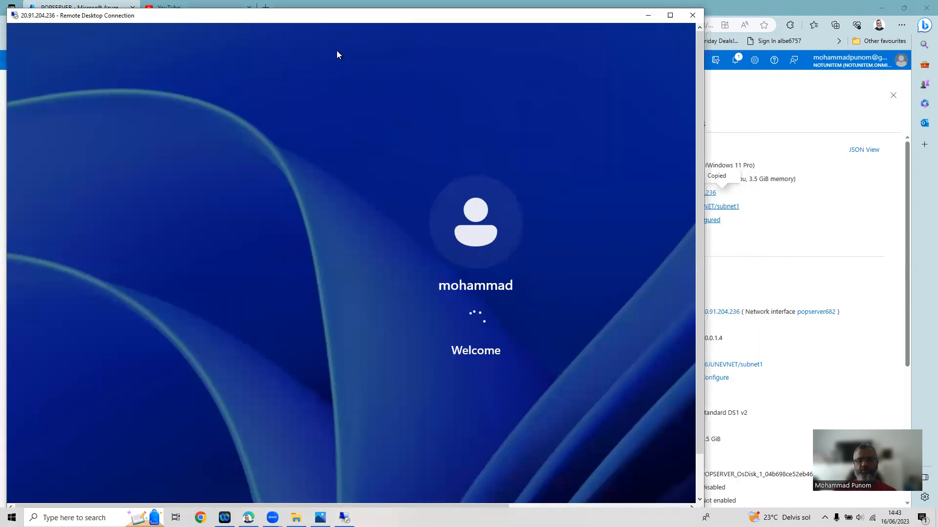
pyautogui.click(712, 193)
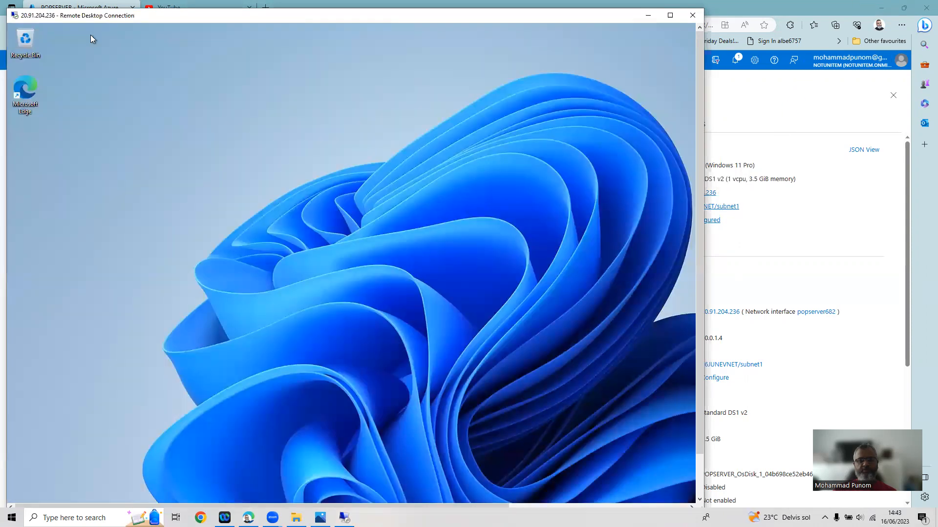
pyautogui.click(868, 10)
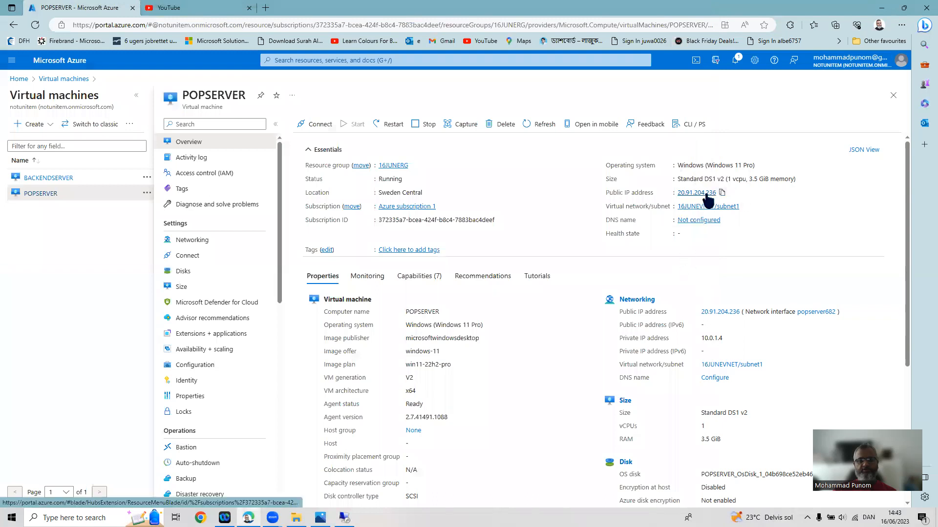
pyautogui.click(345, 517)
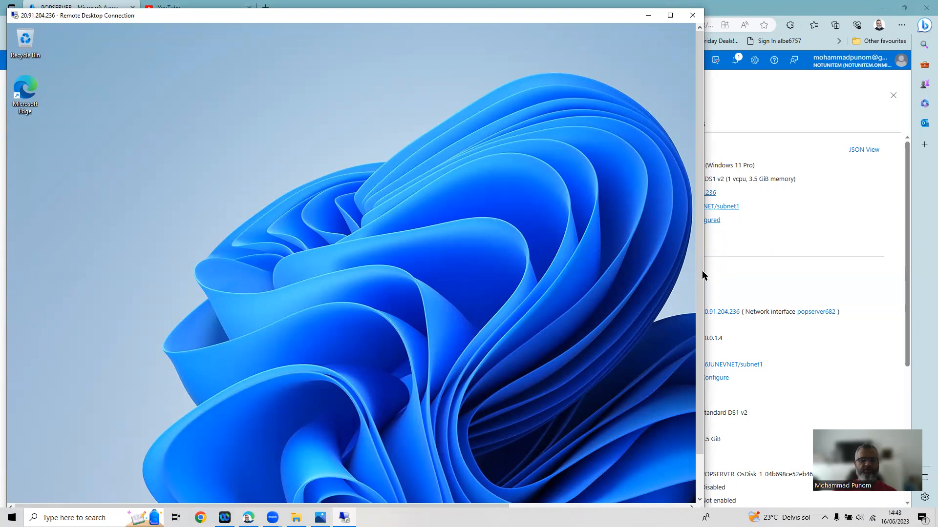
# Open Remote Desktop Connection inside the POPSERVER session and start a connection to 10.0.2.4
pyautogui.scroll(-2, 701, 270)
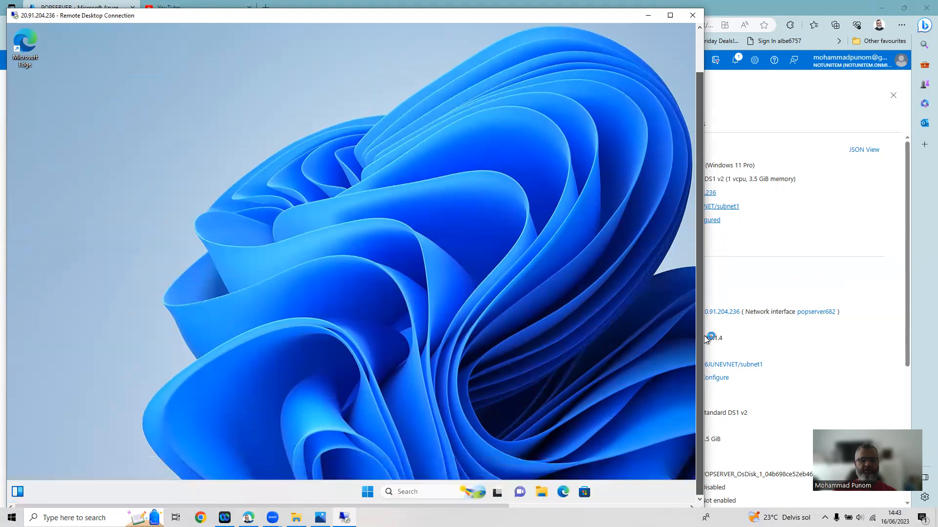
pyautogui.click(367, 491)
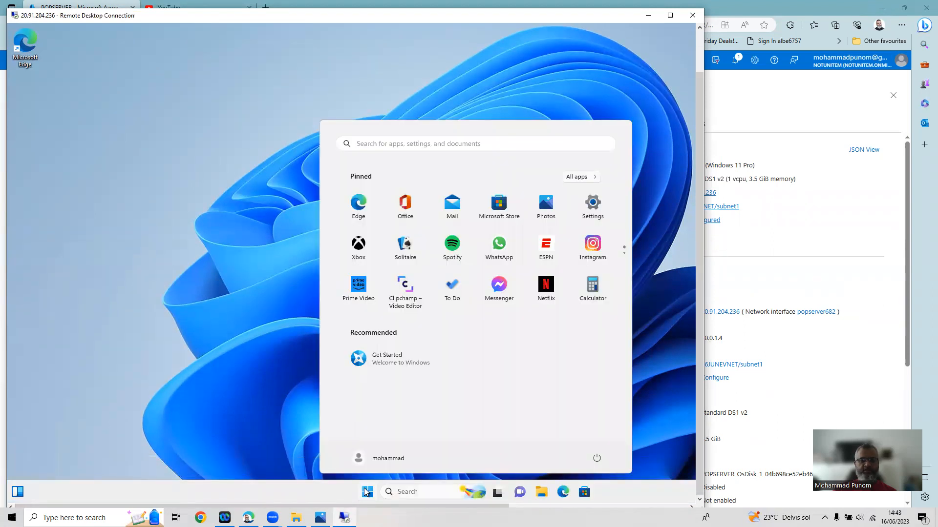
pyautogui.click(383, 139)
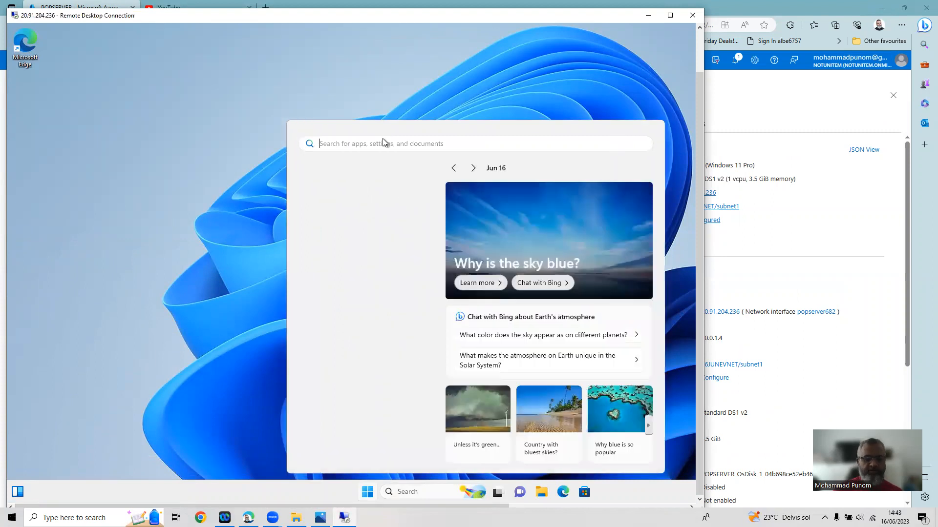
pyautogui.write('re')
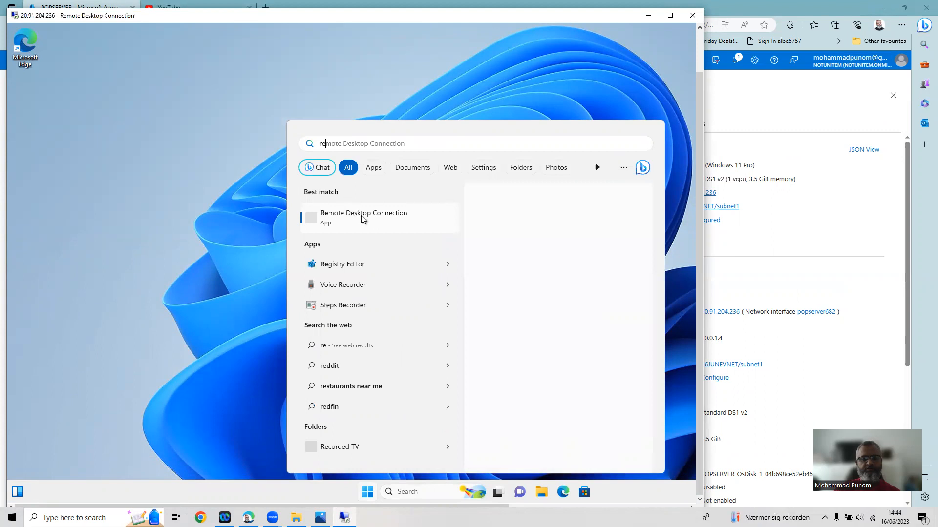
pyautogui.click(362, 215)
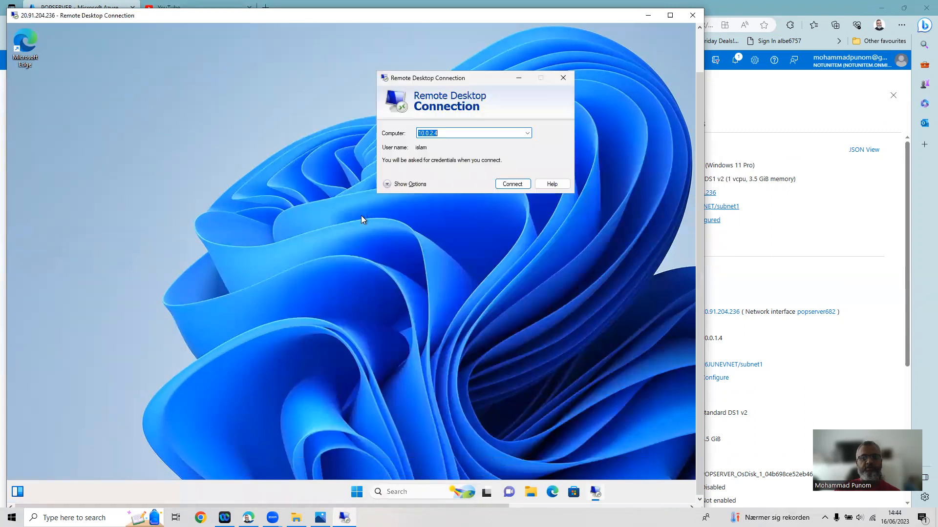
pyautogui.click(457, 134)
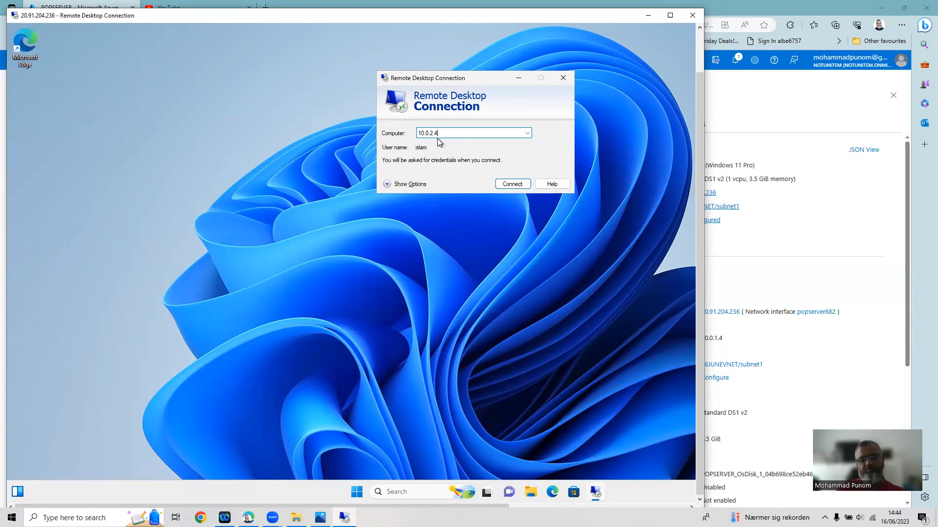
pyautogui.click(517, 185)
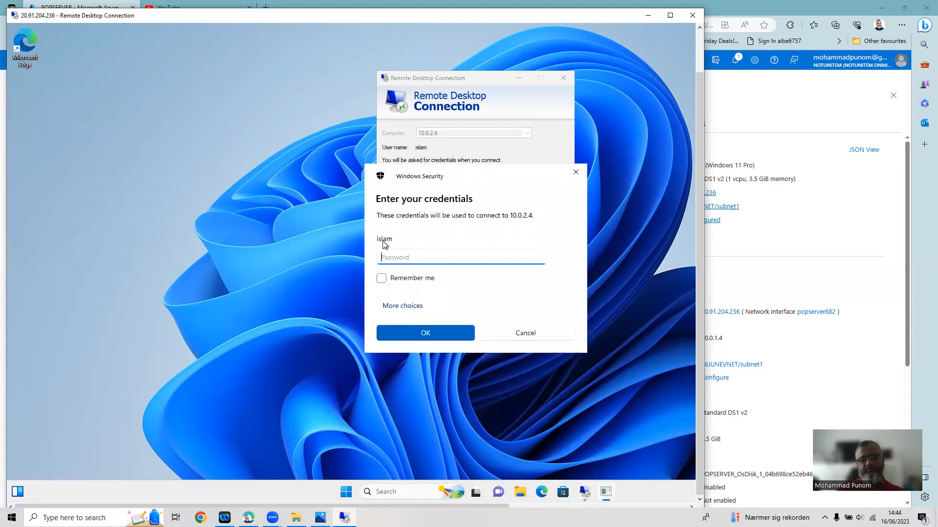
# Sign in to BACKENDSERVER with the account password and accept the untrusted certificate to connect
pyautogui.write('•••')
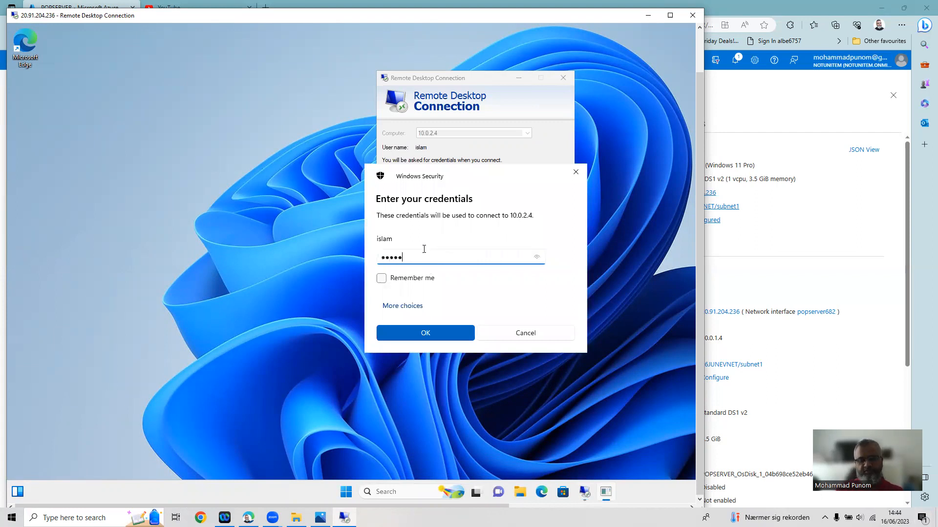
pyautogui.write('••••••••••••')
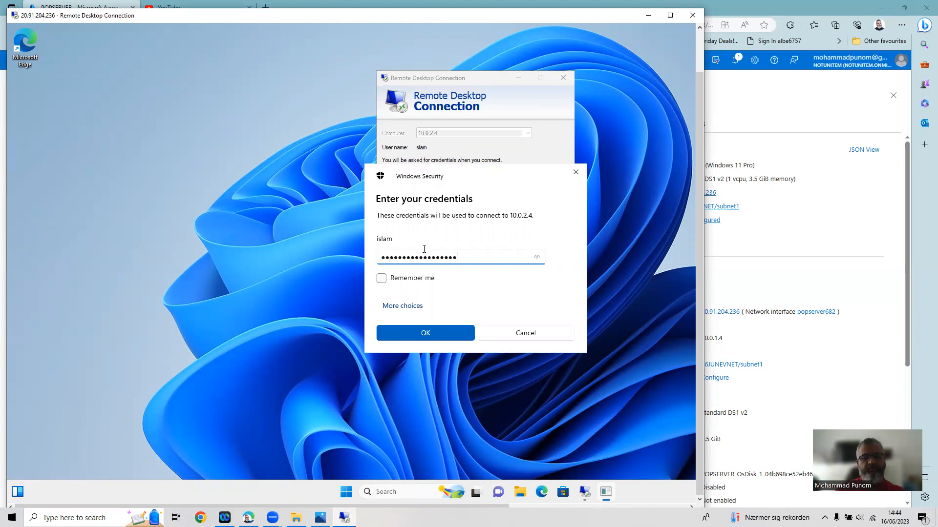
pyautogui.click(412, 330)
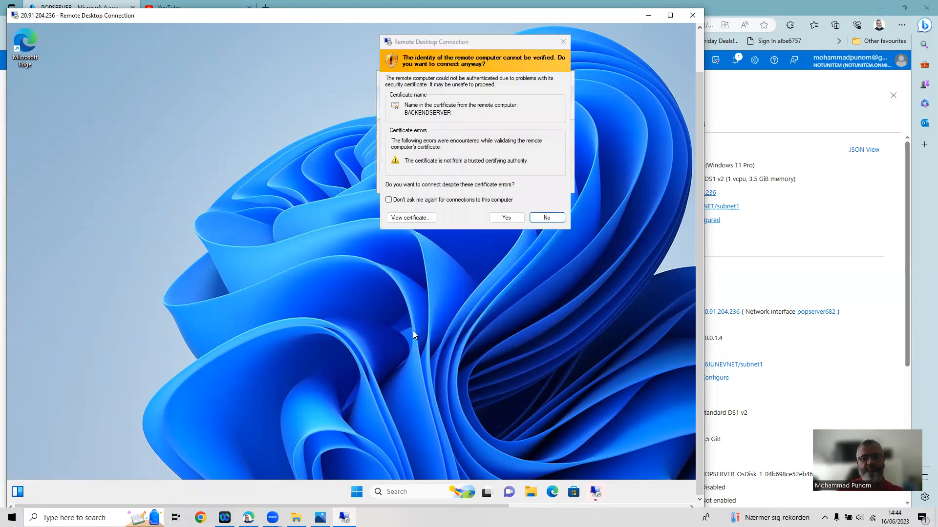
pyautogui.click(511, 217)
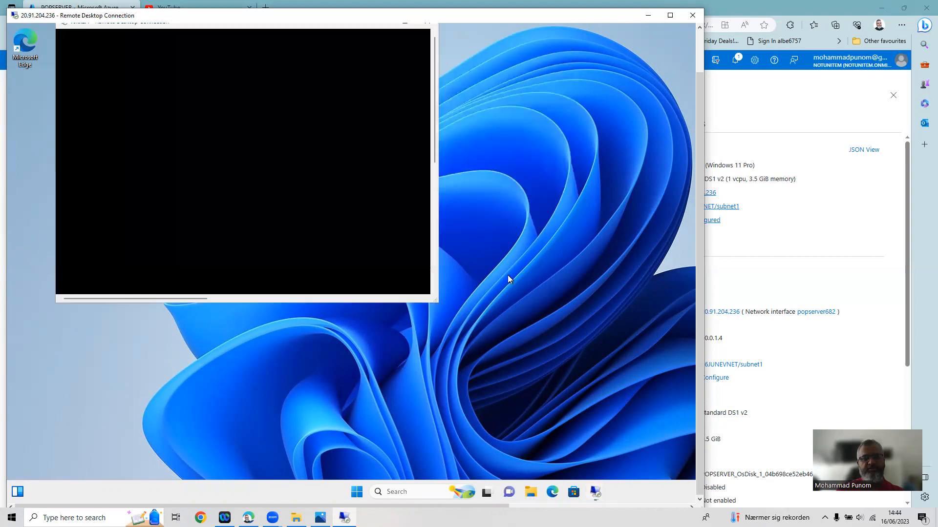
# Move the nested 10.0.2.4 session window into full view and enlarge it to show more of the desktop
pyautogui.moveTo(218, 26); pyautogui.dragTo(237, 70)
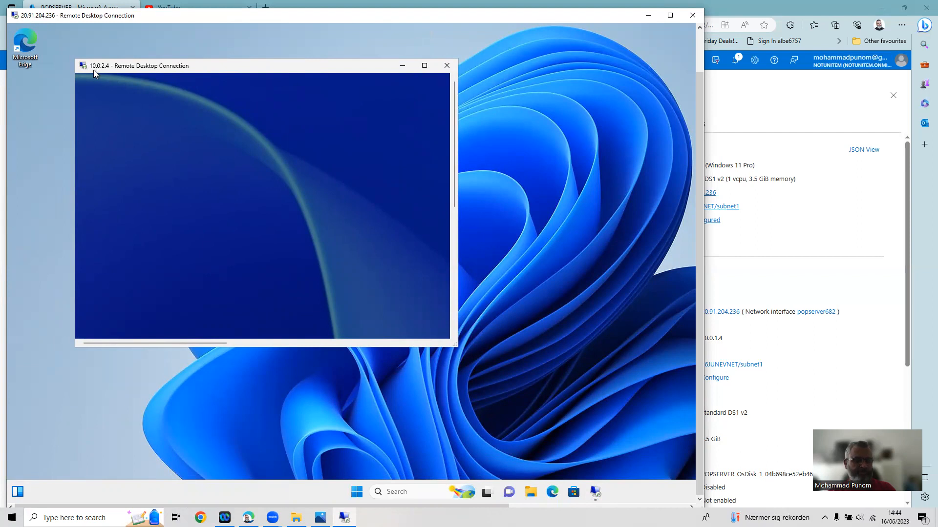
pyautogui.moveTo(456, 193); pyautogui.dragTo(458, 326)
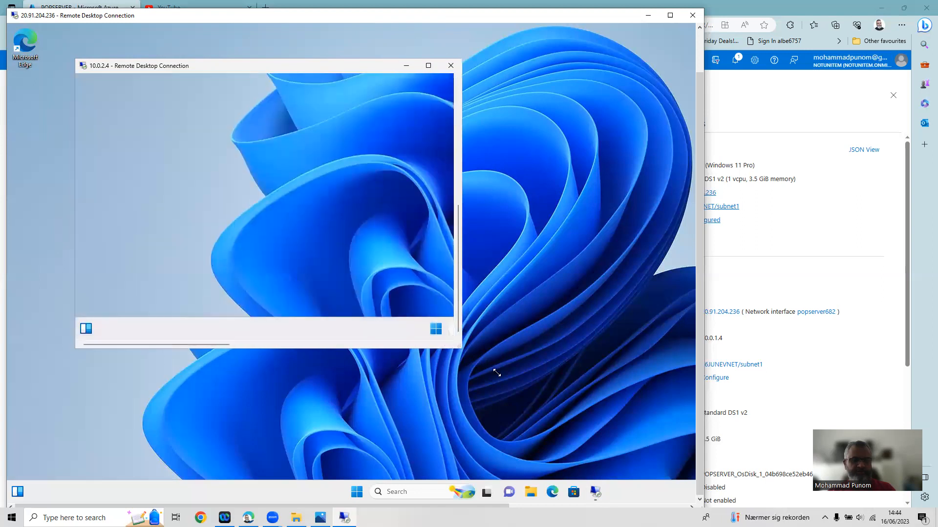
pyautogui.moveTo(456, 346); pyautogui.dragTo(578, 427)
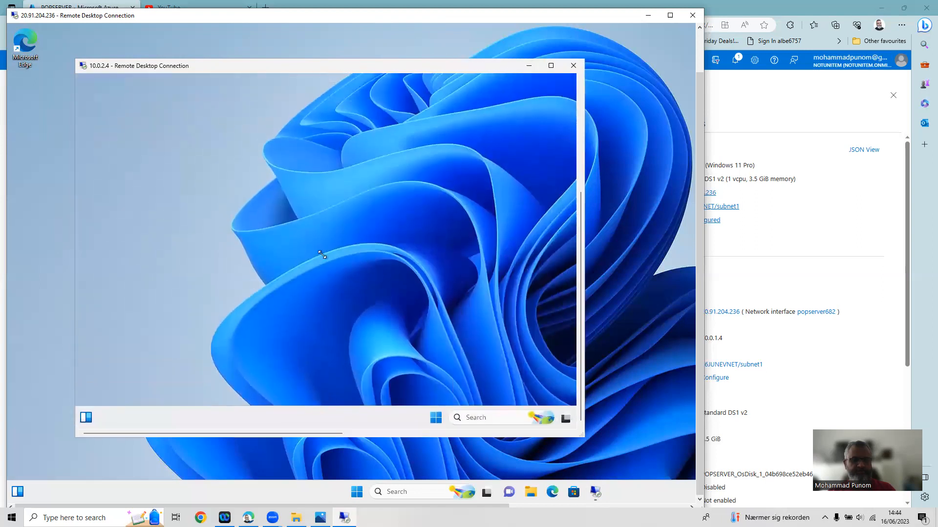
pyautogui.moveTo(277, 60); pyautogui.dragTo(326, 68)
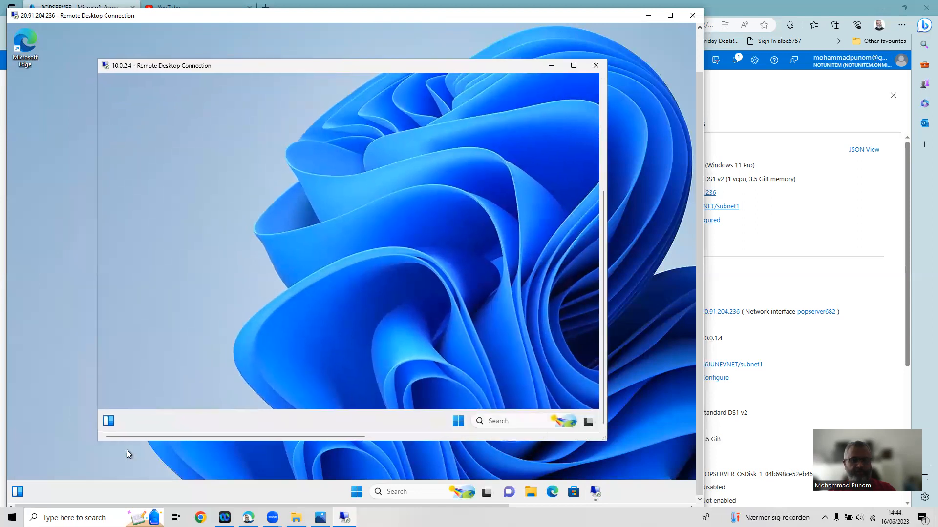
pyautogui.moveTo(353, 437)
pyautogui.mouseDown()
pyautogui.moveTo(399, 437)
pyautogui.moveTo(347, 436)
pyautogui.mouseUp()
pyautogui.moveTo(603, 210); pyautogui.dragTo(617, 110)
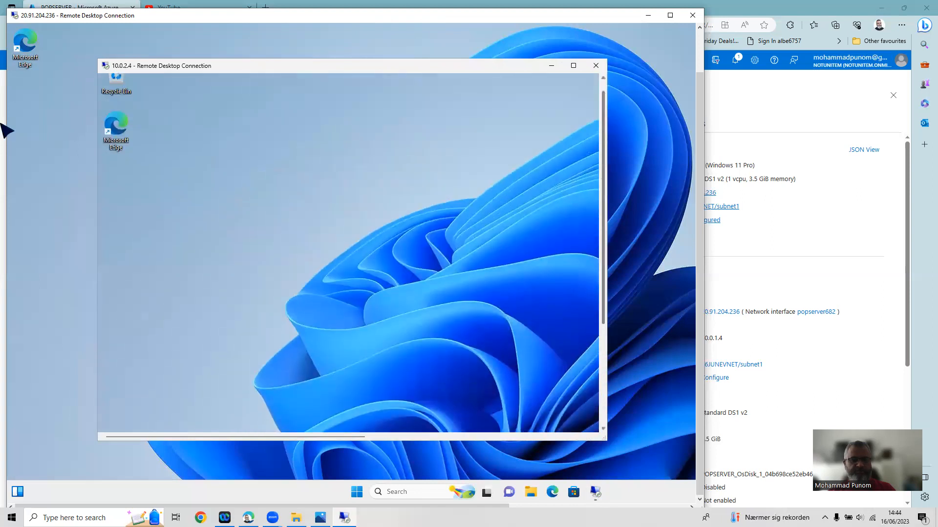
pyautogui.doubleClick(119, 129)
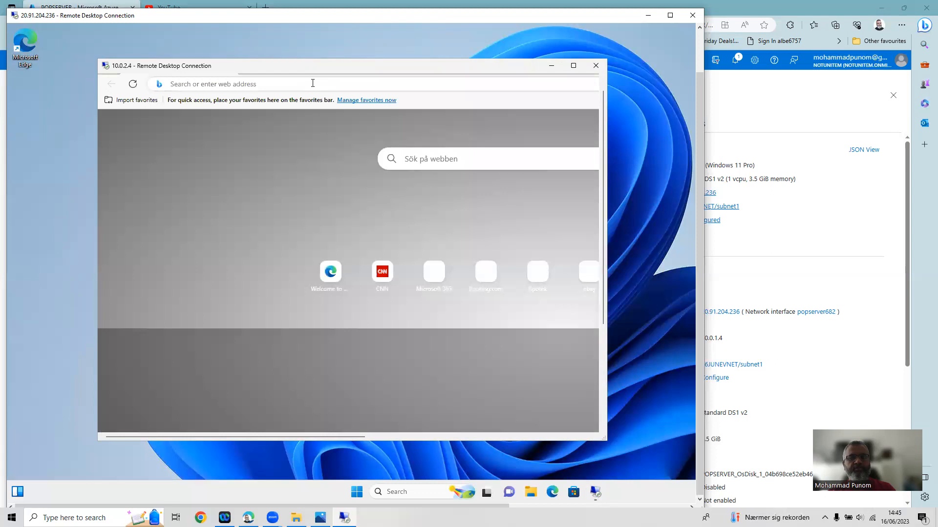
pyautogui.click(312, 83)
pyautogui.write('g')
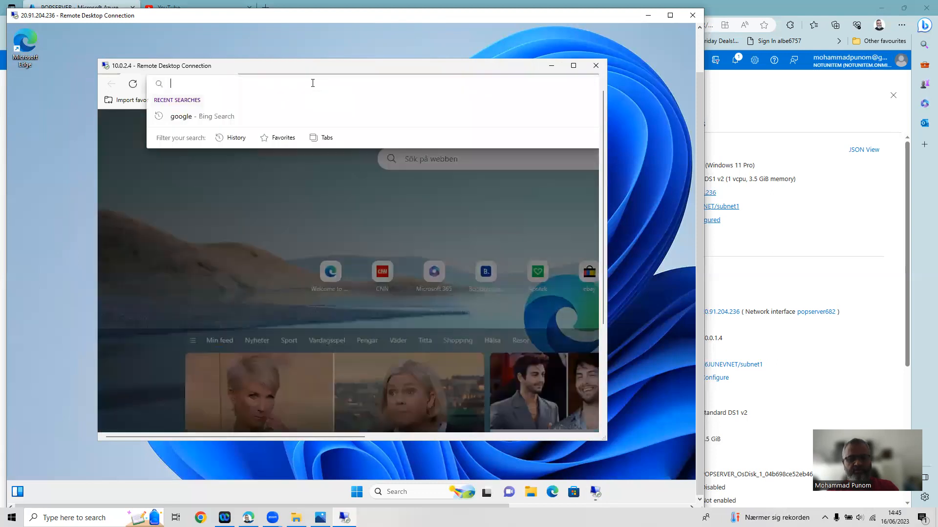
pyautogui.write('oogle')
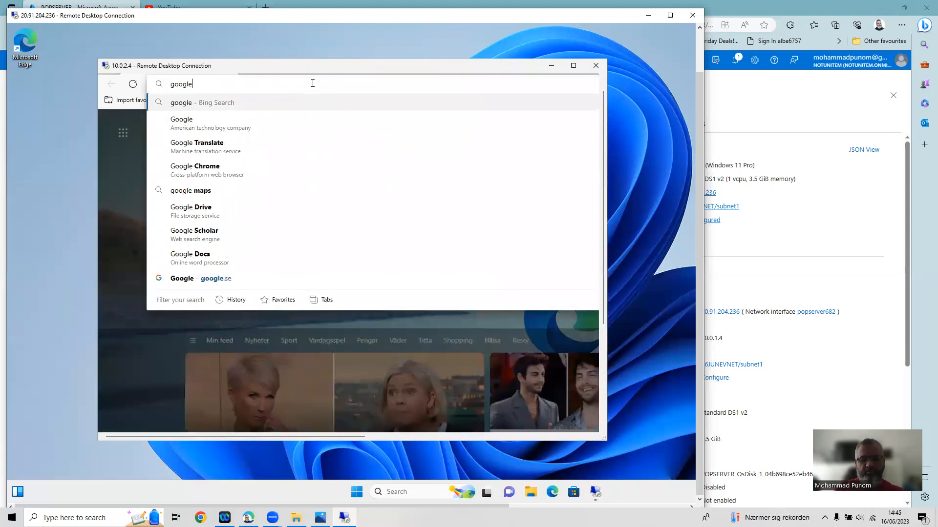
pyautogui.hotkey('ctrl', 'Return')
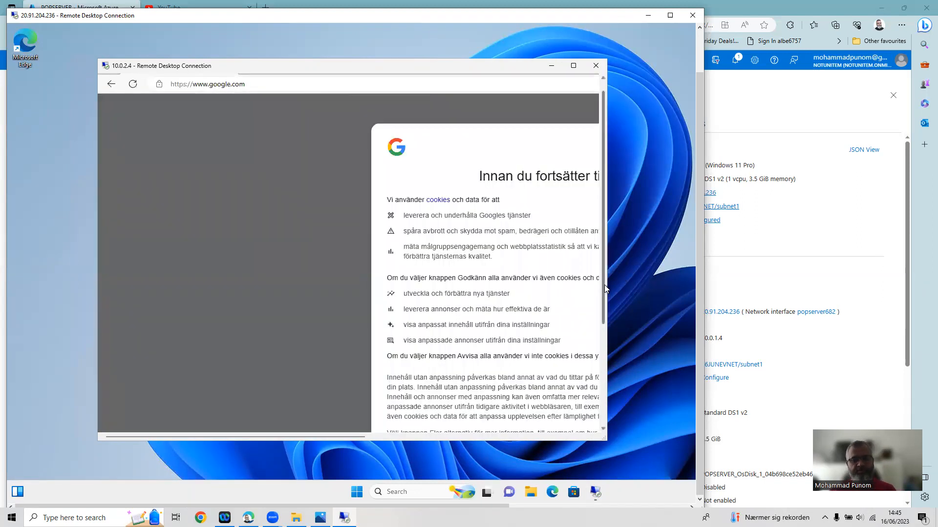
# Dismiss Google's cookie consent prompt and view the Google home page in the 10.0.2.4 session
pyautogui.scroll(-3, 605, 285)
pyautogui.click(593, 322)
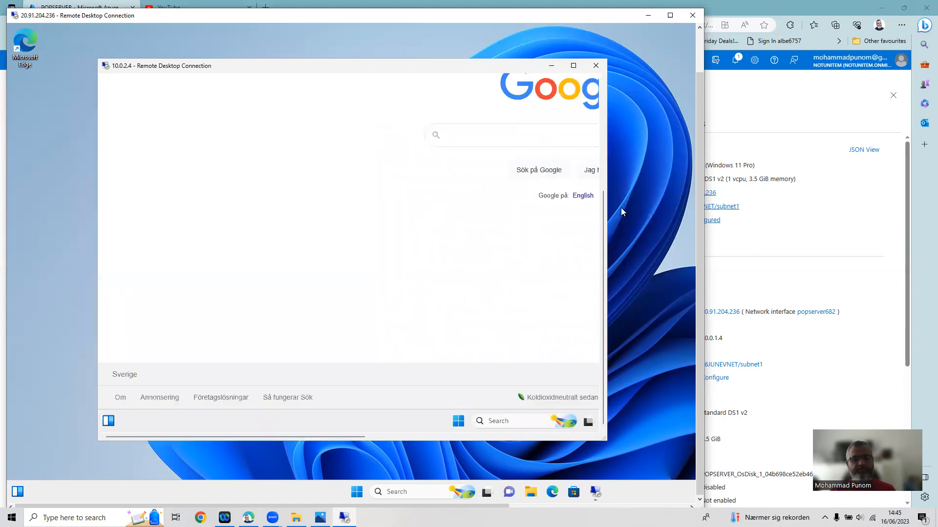
pyautogui.moveTo(605, 223); pyautogui.dragTo(611, 96)
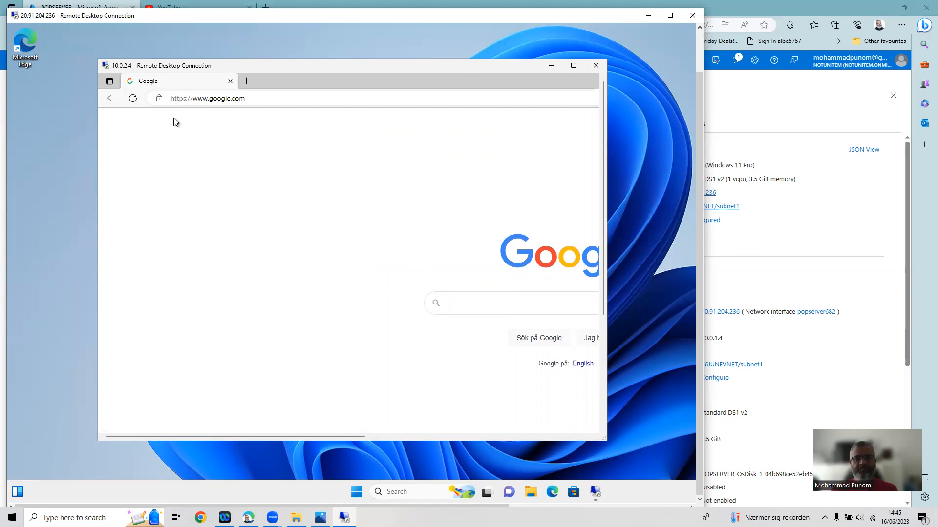
# Disconnect the nested 10.0.2.4 Remote Desktop session and the outer 20.91.204.236 session, confirming both disconnections
pyautogui.click(596, 65)
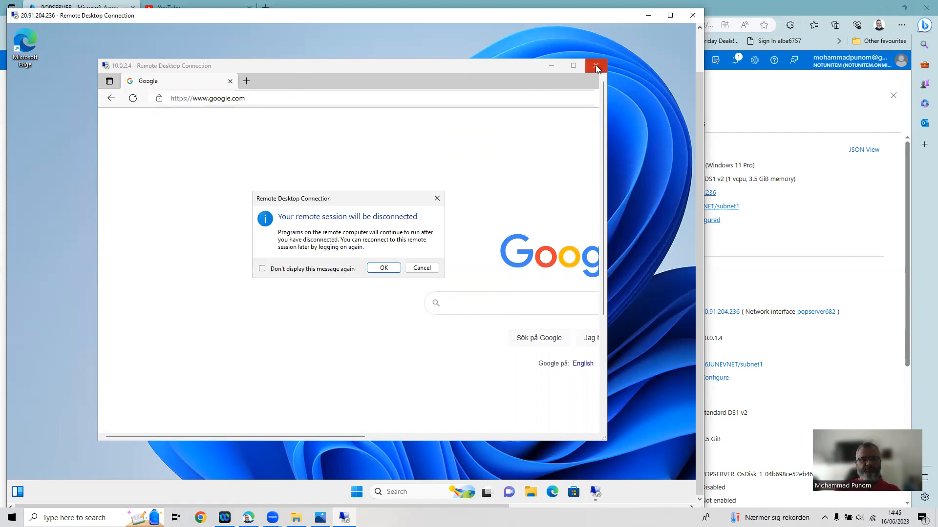
pyautogui.click(383, 268)
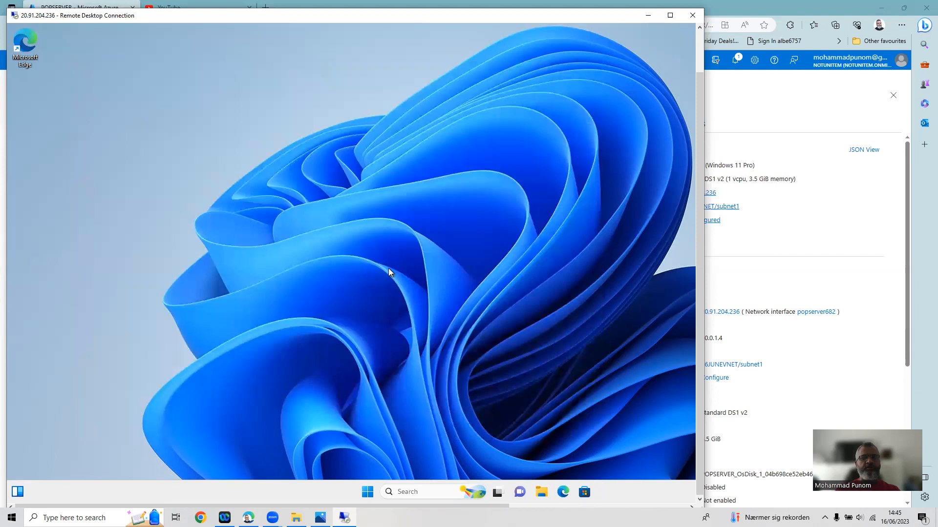
pyautogui.doubleClick(277, 20)
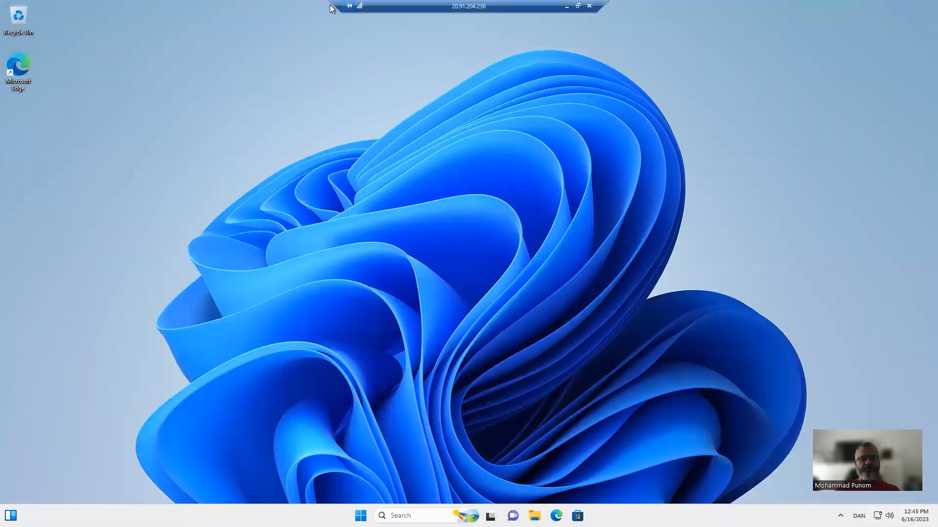
pyautogui.doubleClick(381, 4)
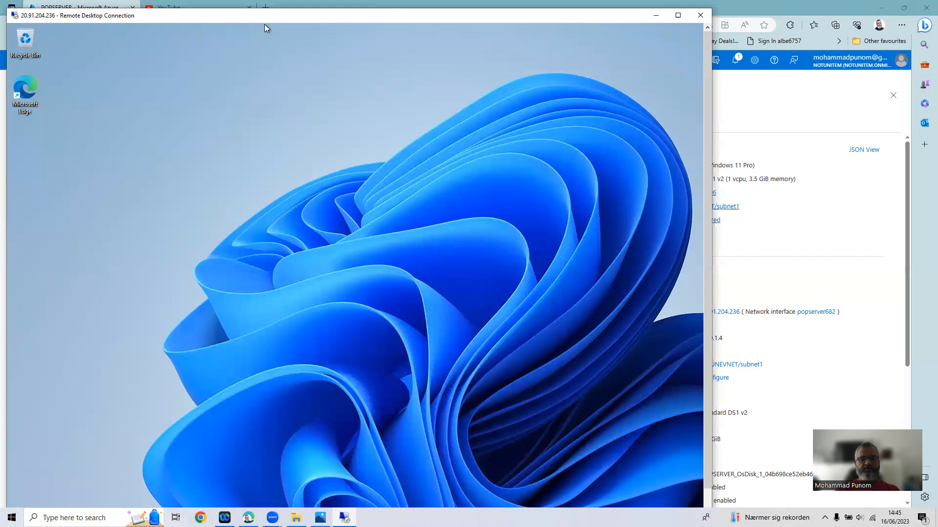
pyautogui.moveTo(266, 19); pyautogui.dragTo(349, 110)
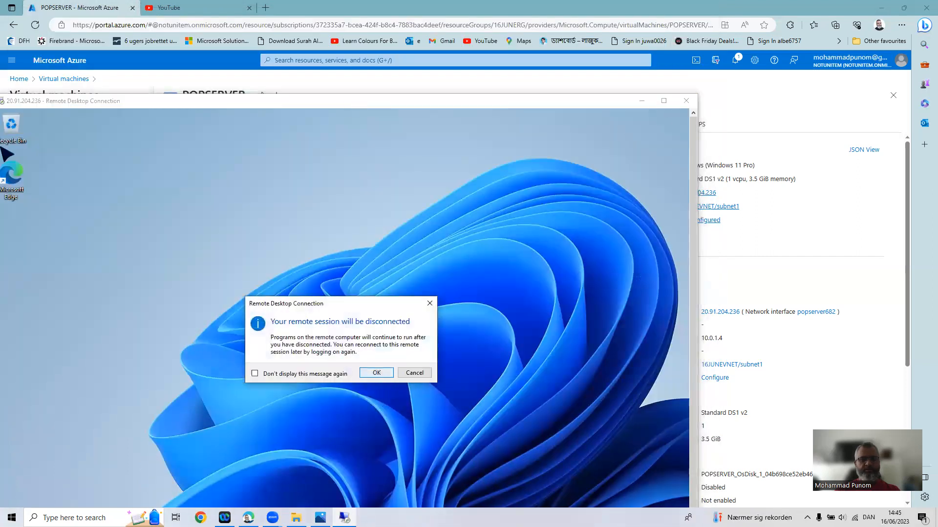
pyautogui.press('Return')
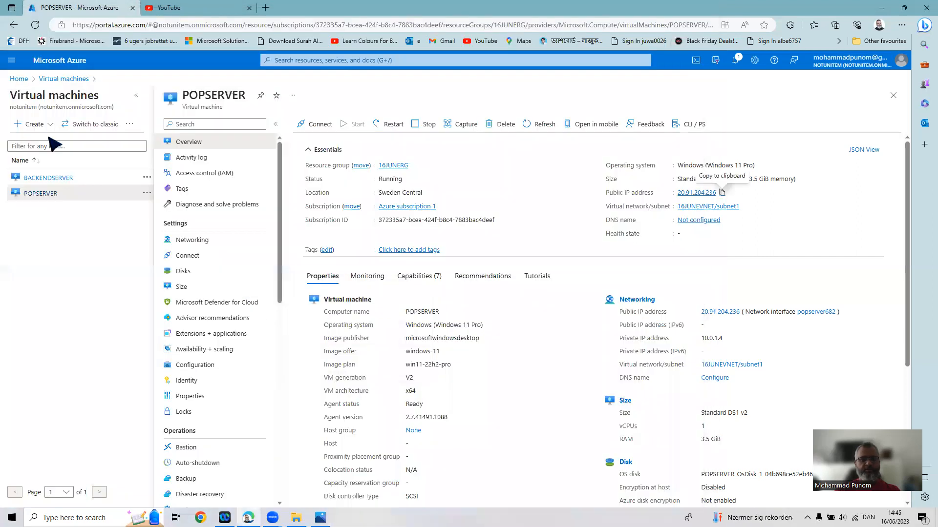
# Return to the Azure portal home and open the outbound security rules of the network security group NSG2
pyautogui.click(20, 81)
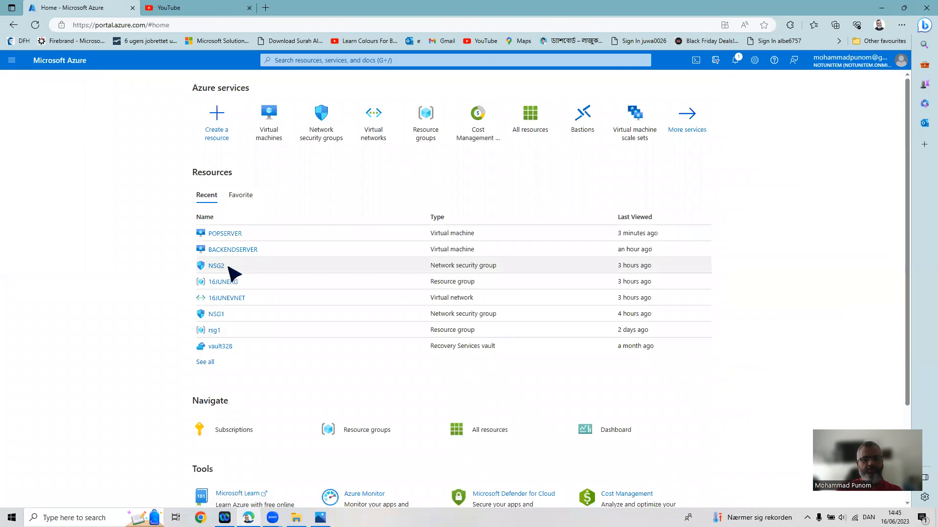
pyautogui.click(216, 267)
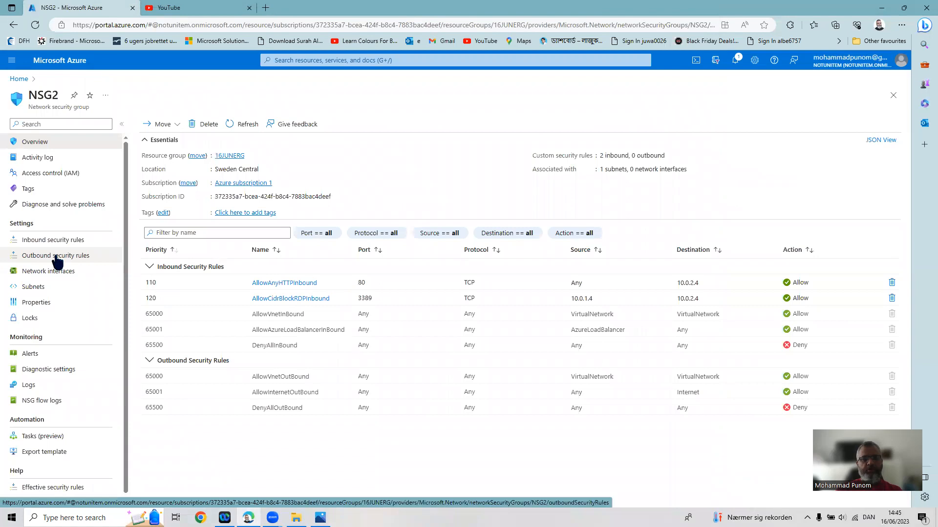
pyautogui.click(57, 259)
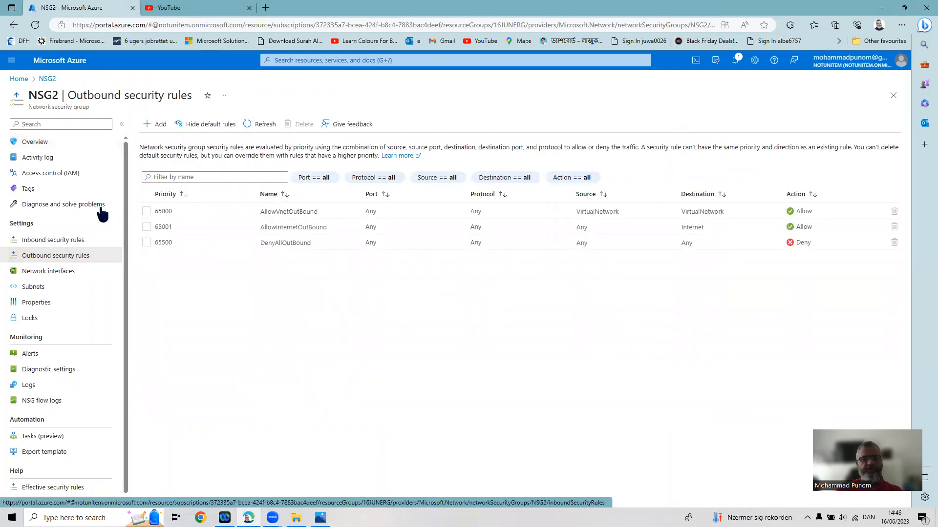
# Start a new outbound security rule in NSG2 with Service Tag as destination and Internet as the destination service tag
pyautogui.click(156, 125)
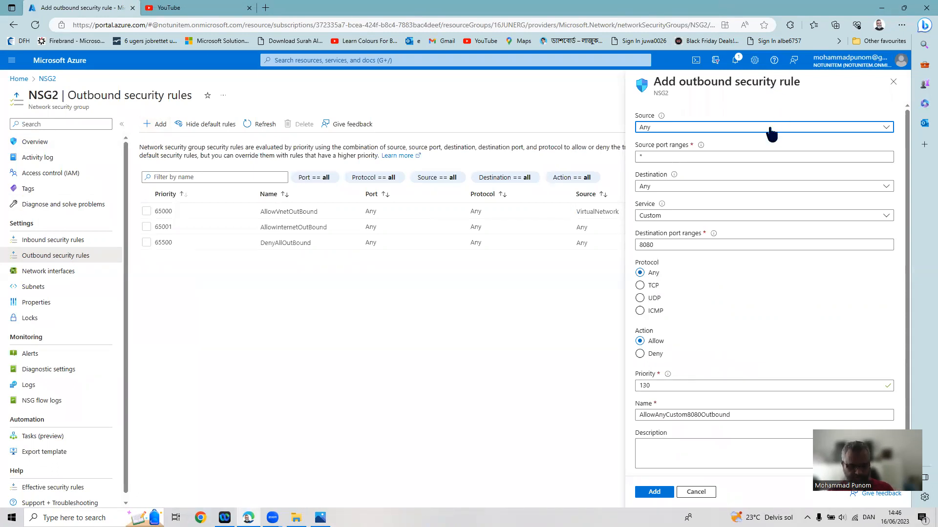
pyautogui.click(756, 218)
pyautogui.click(757, 218)
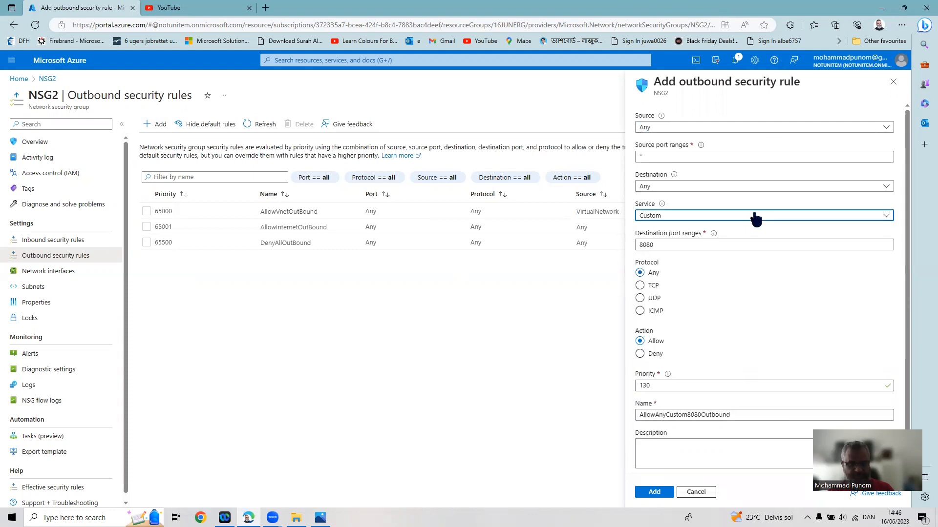
pyautogui.click(757, 195)
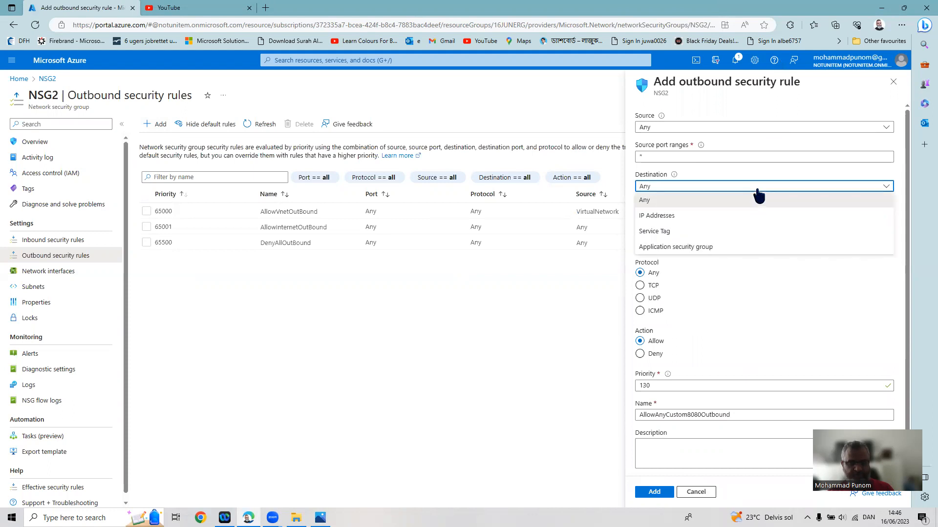
pyautogui.click(736, 231)
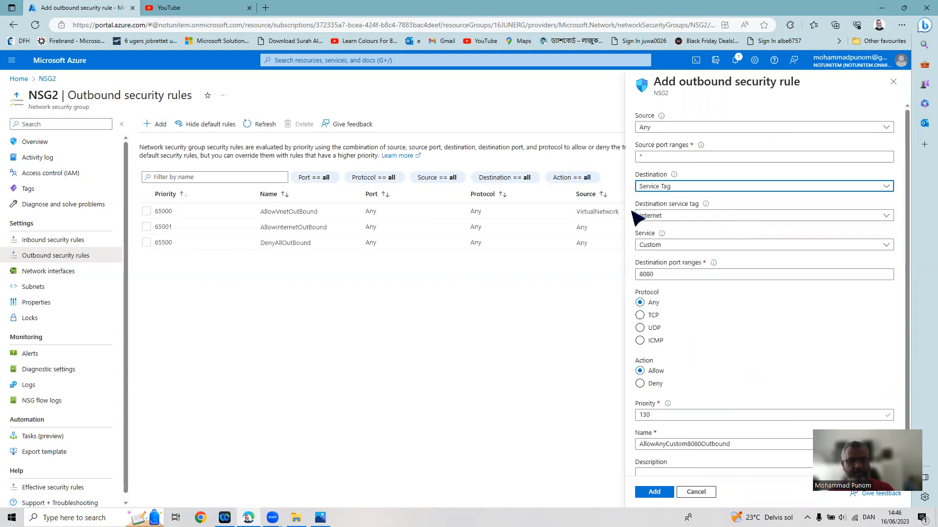
pyautogui.click(703, 217)
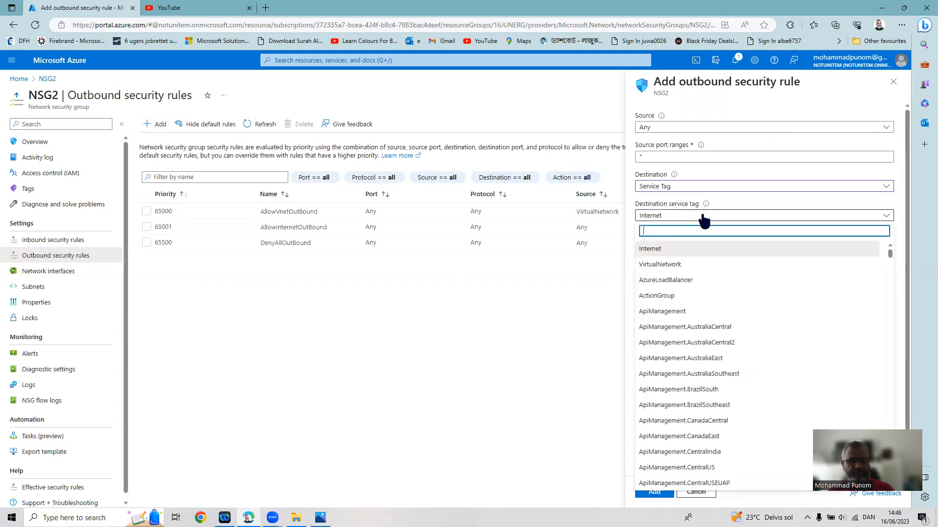
pyautogui.click(666, 250)
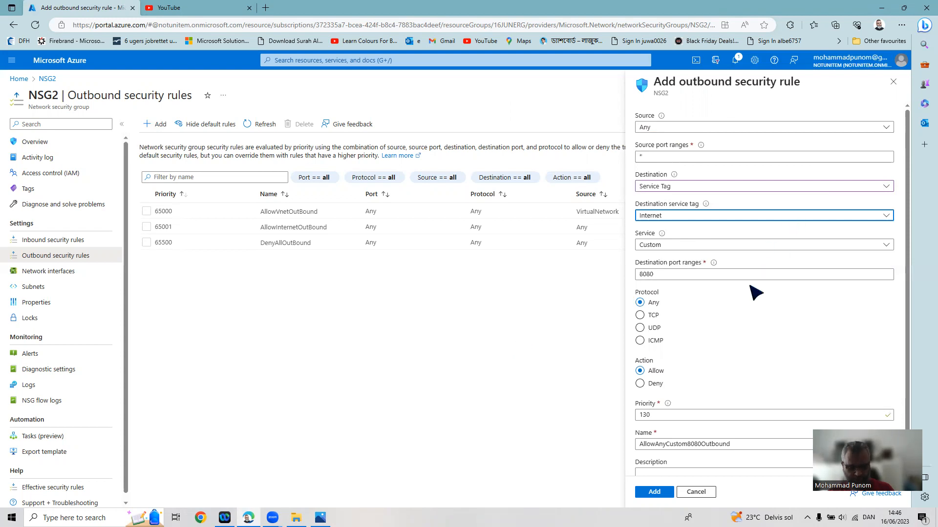
# Set the outbound rule's destination port ranges to * and its action to Deny
pyautogui.doubleClick(705, 275)
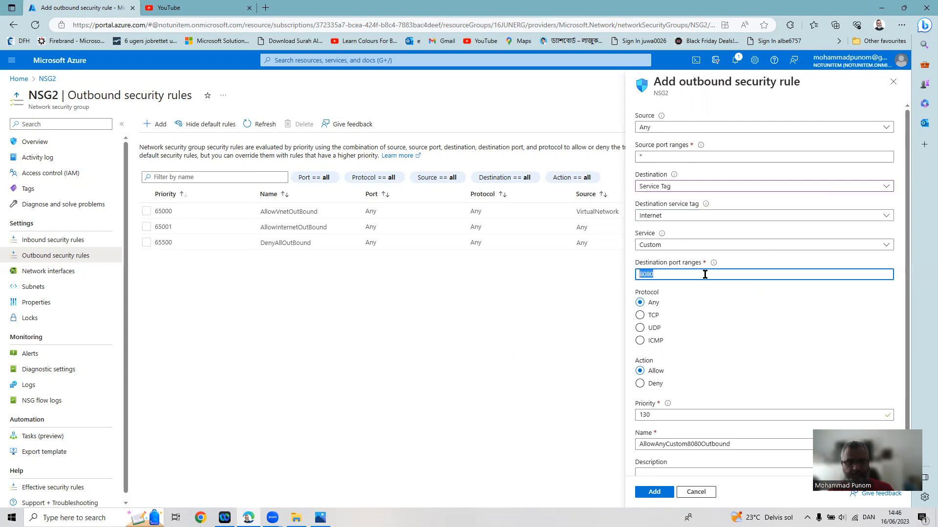
pyautogui.write('*')
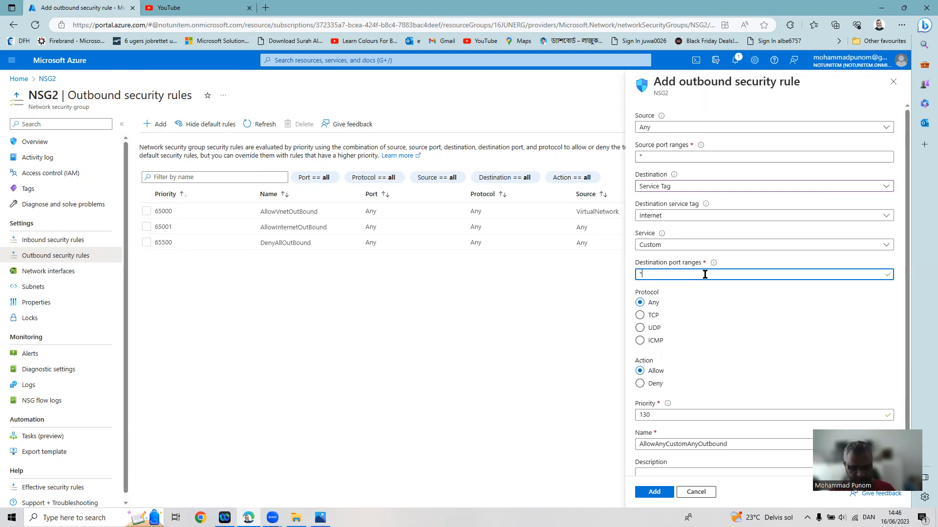
pyautogui.scroll(-2, 736, 370)
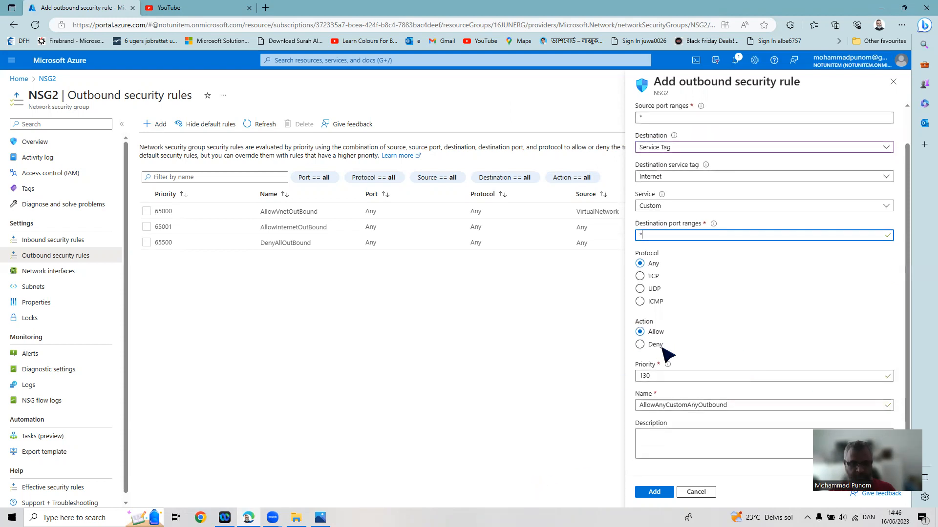
pyautogui.click(640, 345)
# Give the deny rule priority 4000, add it to NSG2, and refresh the outbound rules list
pyautogui.doubleClick(655, 377)
pyautogui.write('4000')
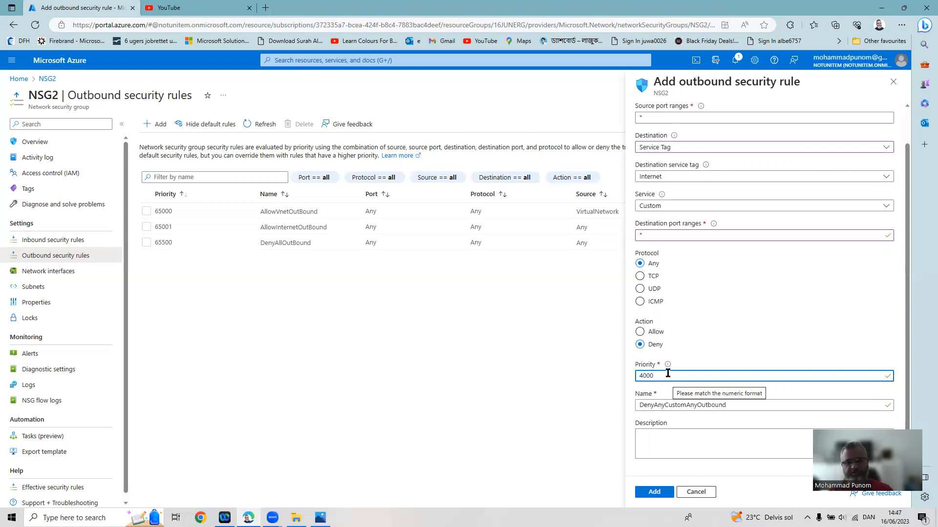
pyautogui.click(656, 493)
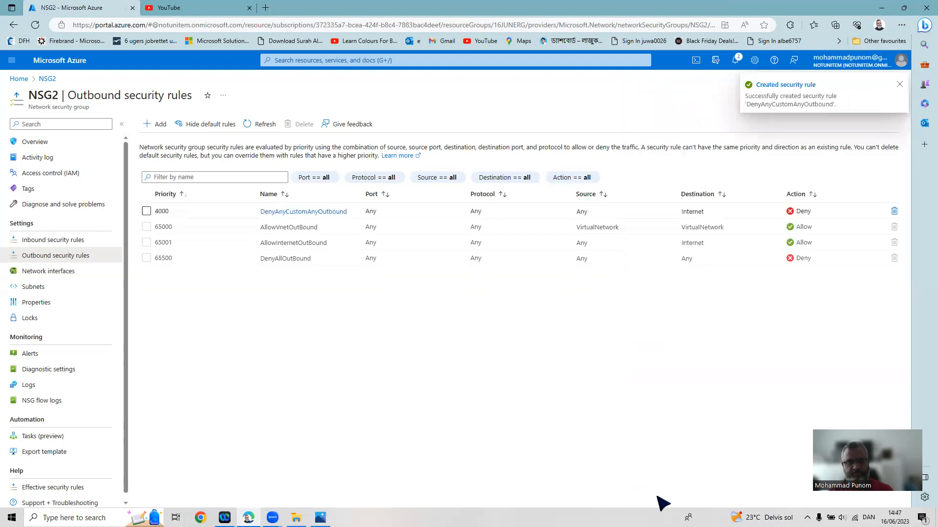
pyautogui.click(261, 128)
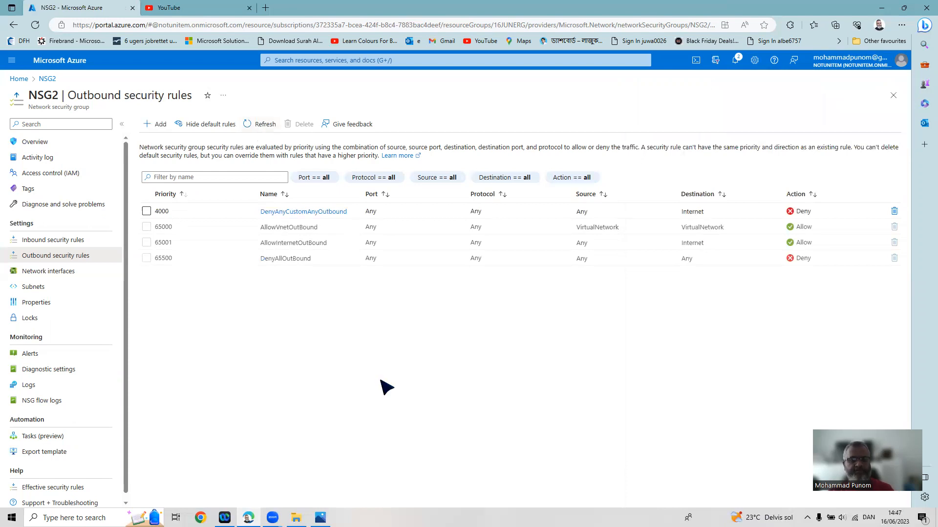
# Open the POPSERVER virtual machine's overview from the portal home and copy its public IP address
pyautogui.click(18, 79)
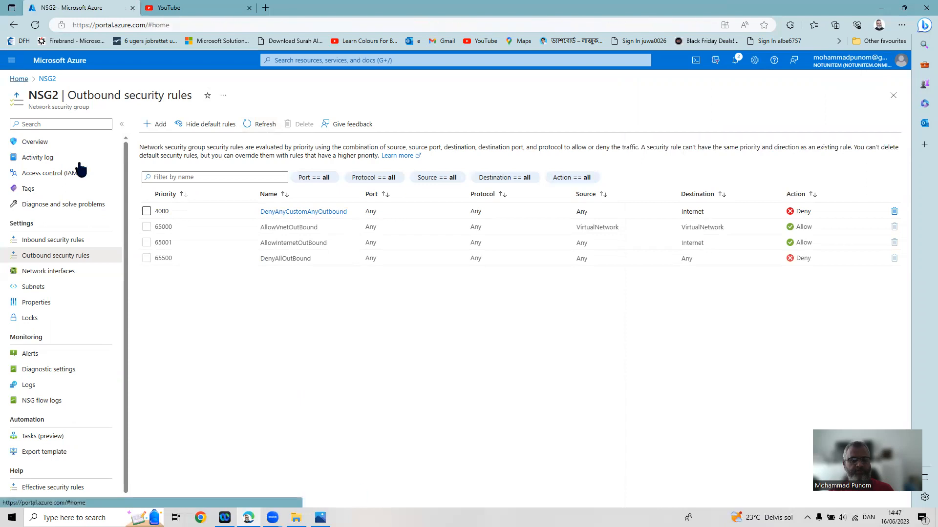
pyautogui.click(269, 122)
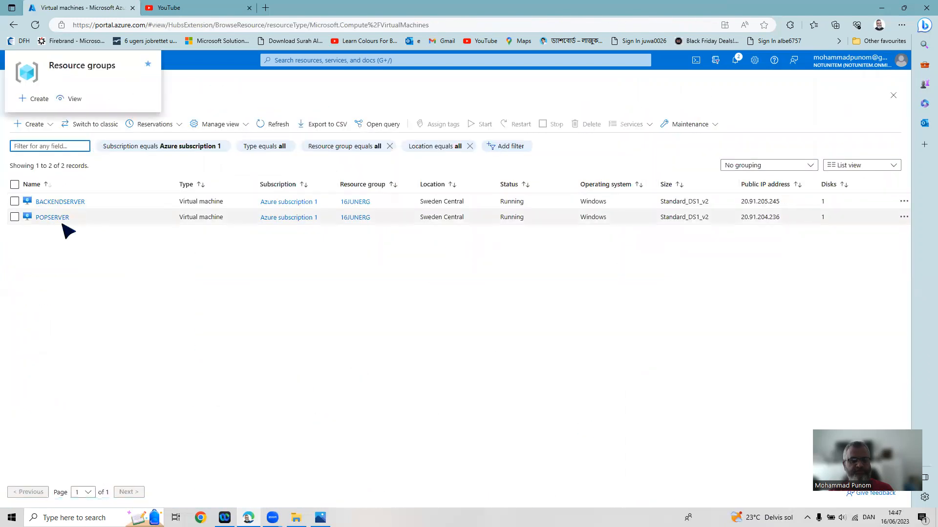
pyautogui.click(52, 218)
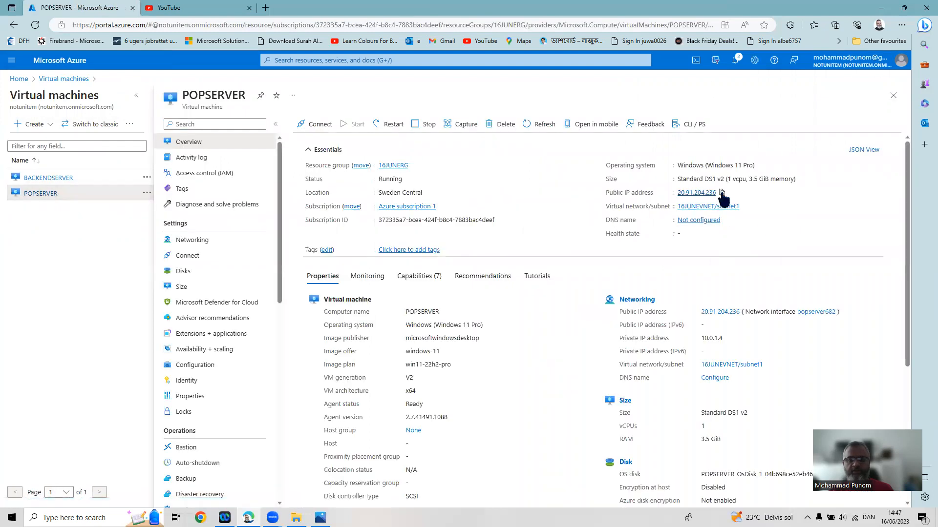
pyautogui.click(721, 193)
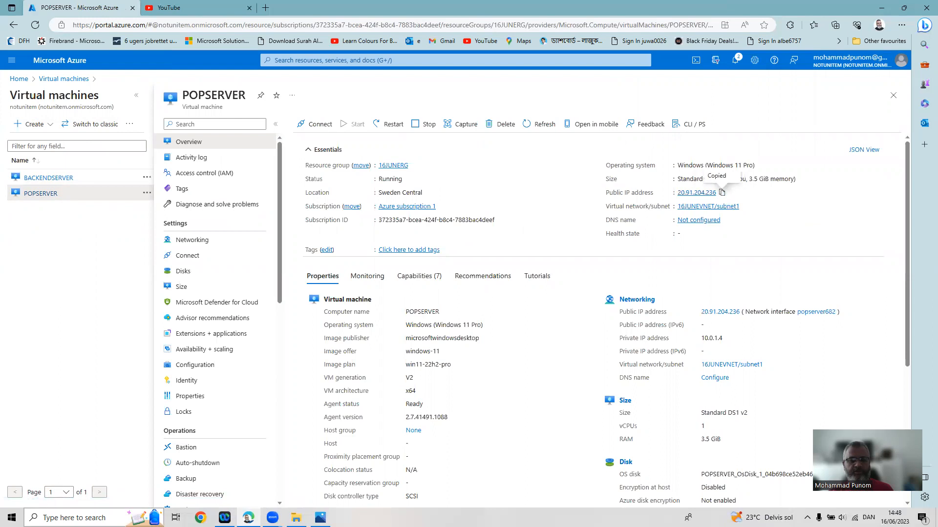
# Switch to Remote Desktop Connection, paste POPSERVER's public IP address as the computer, and start connecting
pyautogui.click(68, 518)
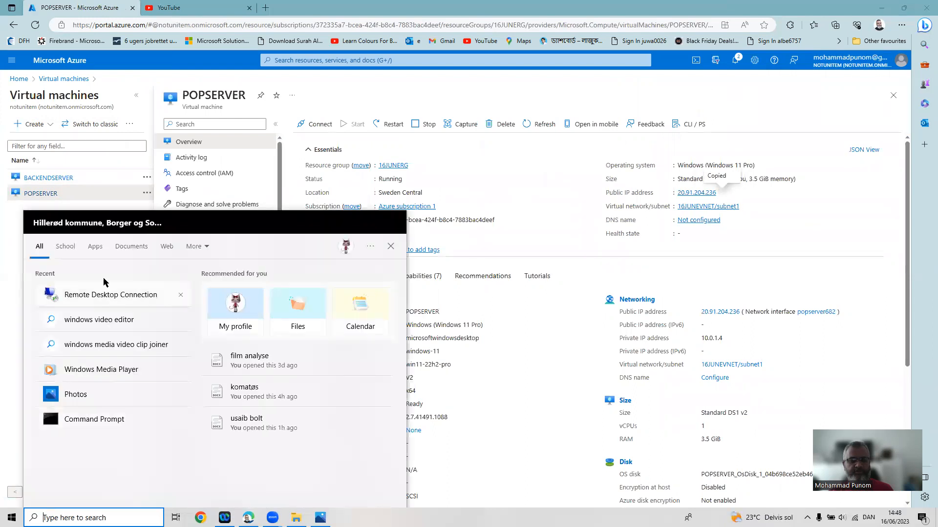
pyautogui.click(105, 296)
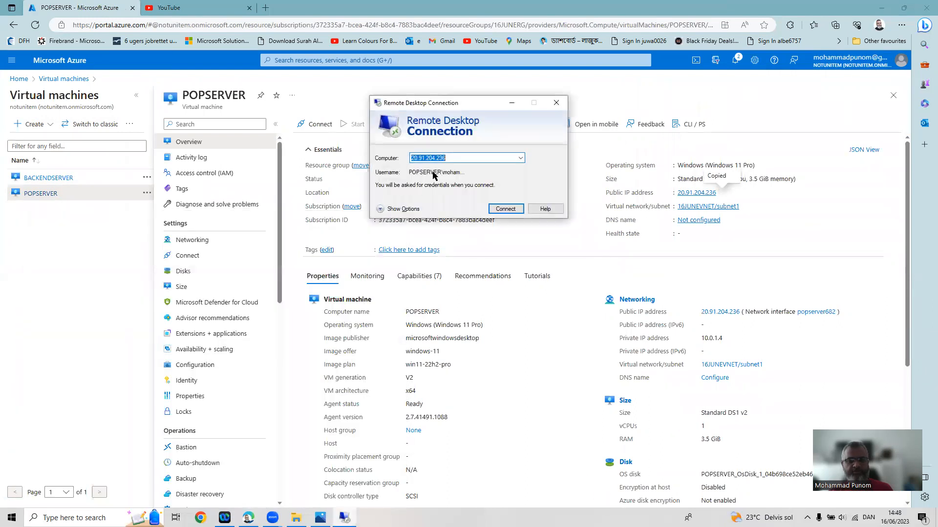
pyautogui.rightClick(446, 157)
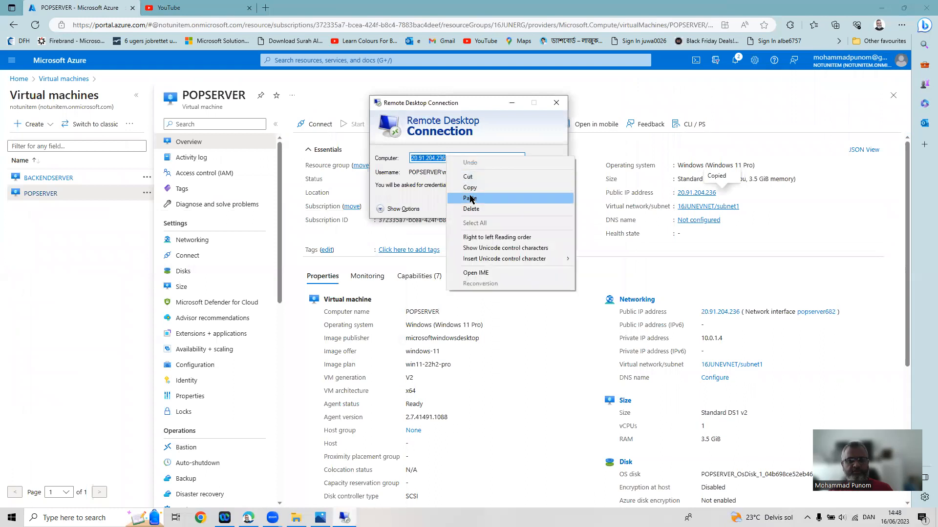
pyautogui.click(470, 199)
pyautogui.click(505, 210)
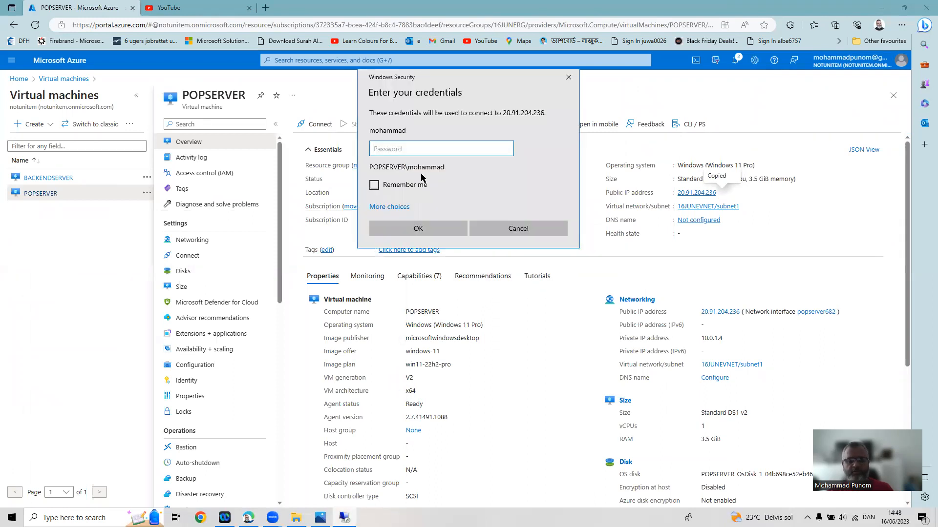
# Sign in to POPSERVER with the account password and accept the certificate prompt to open the session
pyautogui.write('***')
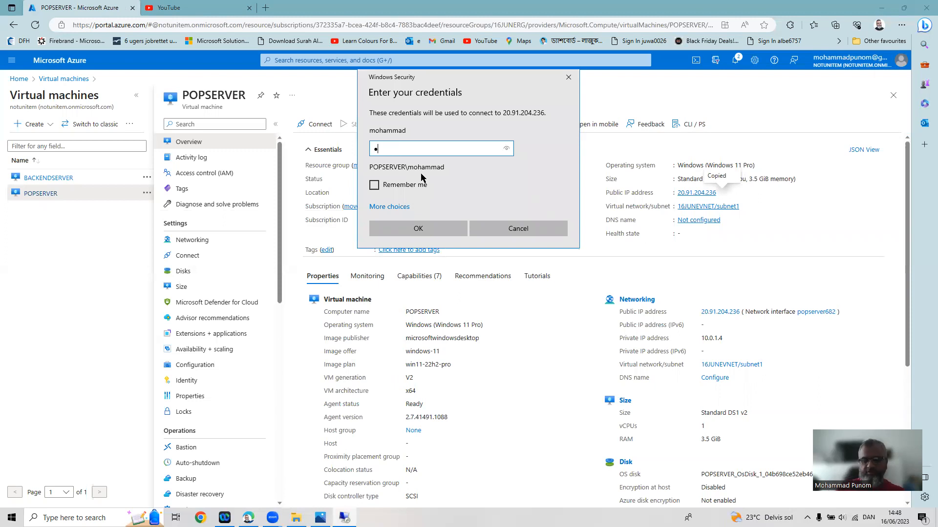
pyautogui.write('**************')
pyautogui.press('Return')
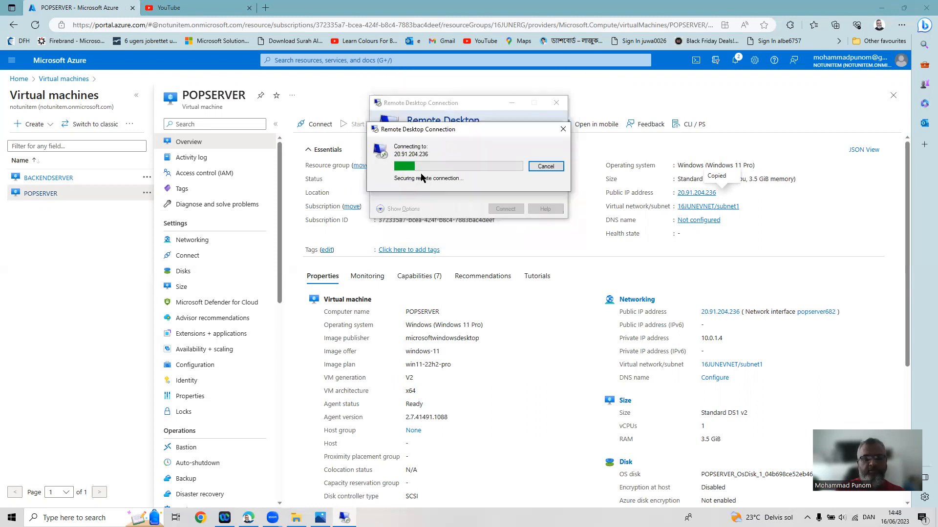
pyautogui.click(502, 244)
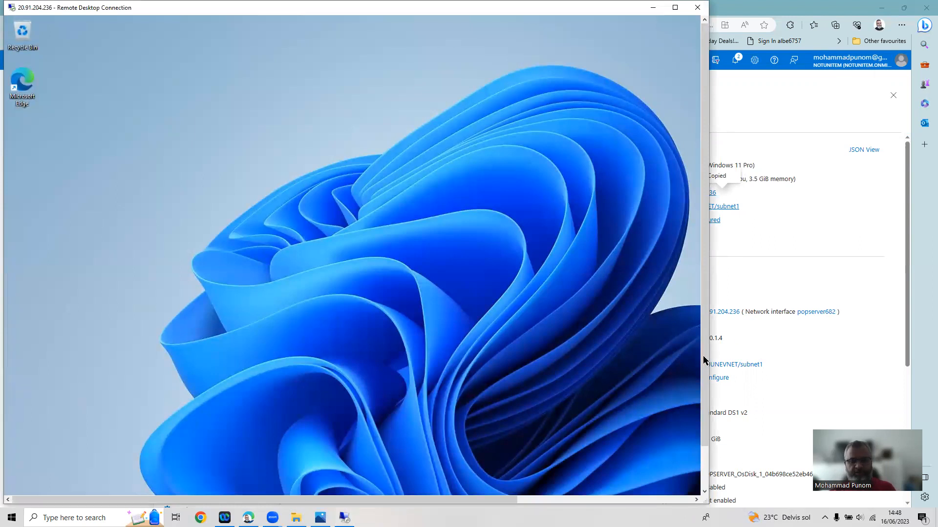
# Launch Remote Desktop Connection inside the POPSERVER session and start connecting to BACKENDSERVER at 10.0.2.4
pyautogui.moveTo(703, 356); pyautogui.dragTo(708, 401)
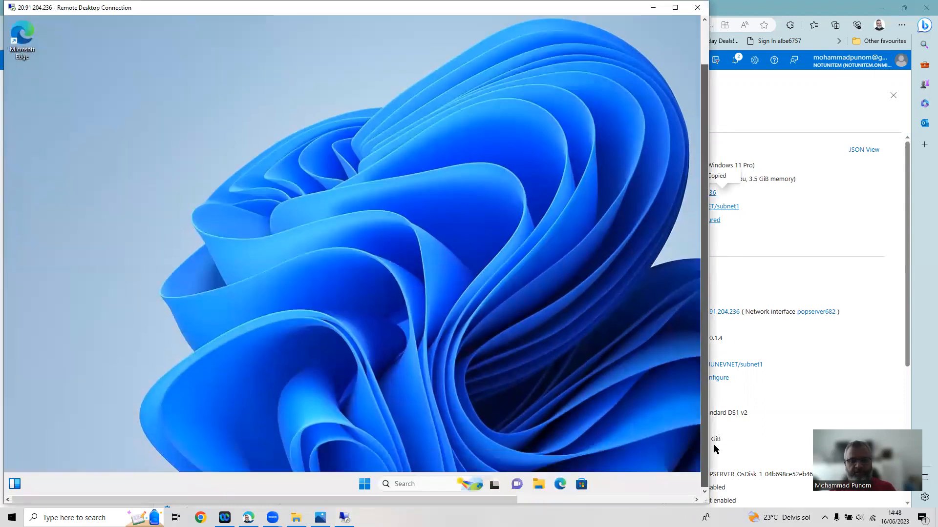
pyautogui.click(364, 484)
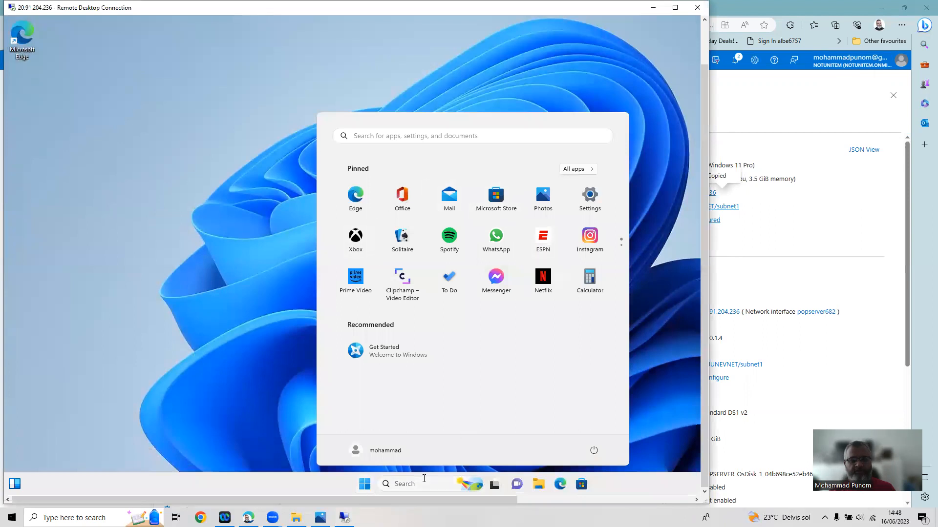
pyautogui.click(424, 483)
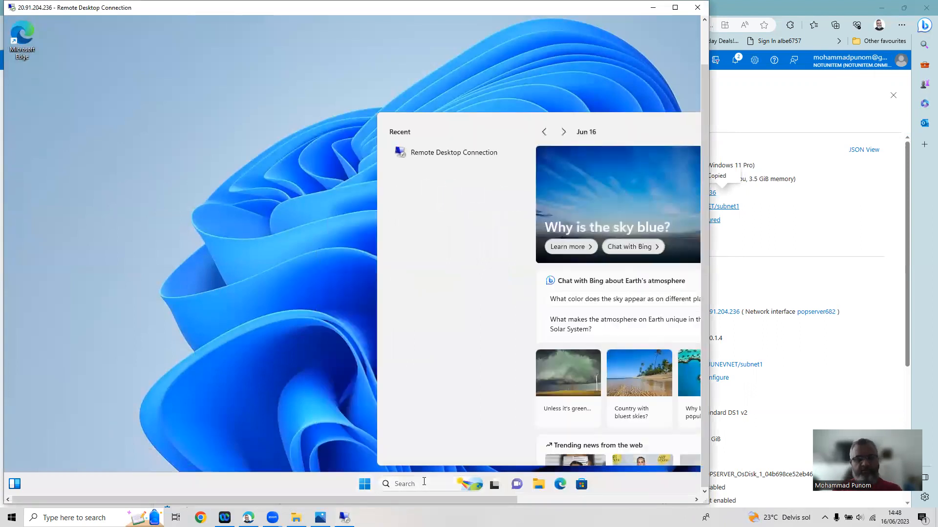
pyautogui.click(480, 155)
pyautogui.click(509, 176)
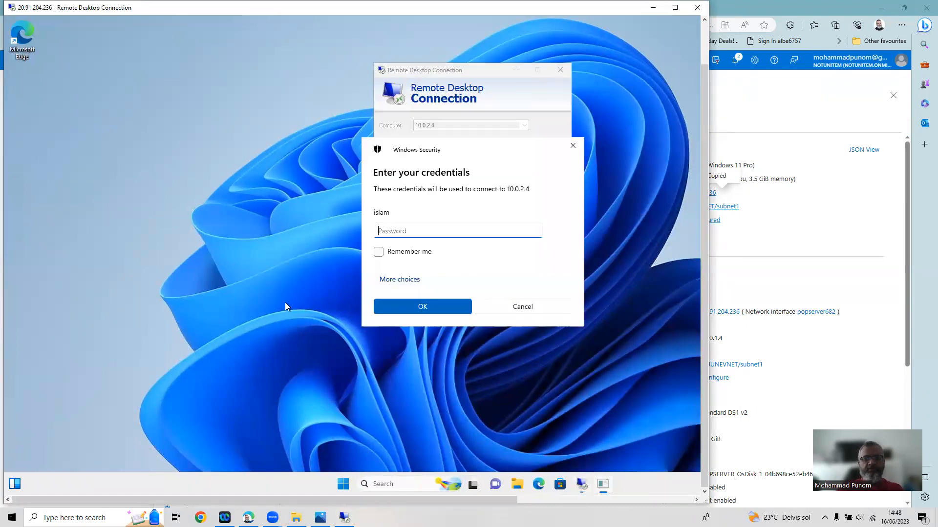
# Sign in to BACKENDSERVER with the account password and accept the certificate prompt to open the nested session
pyautogui.write('••••')
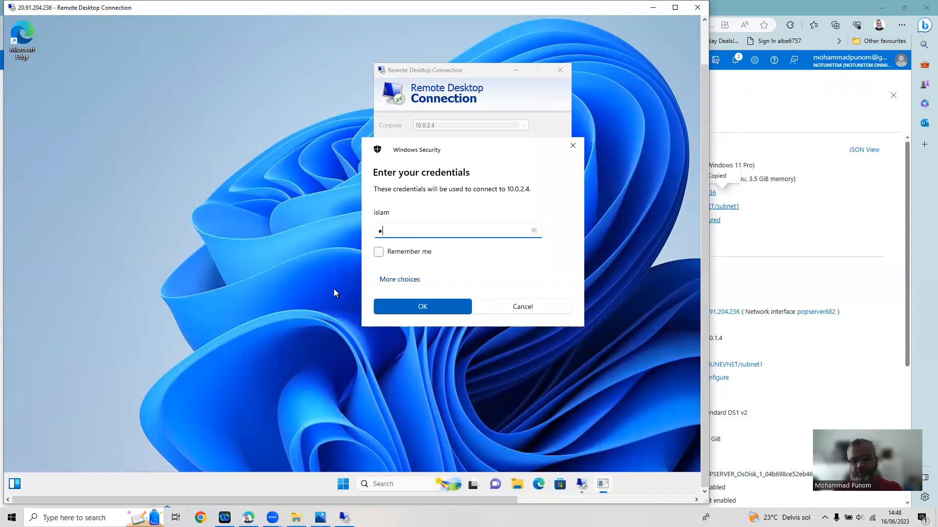
pyautogui.write('•••••••••••')
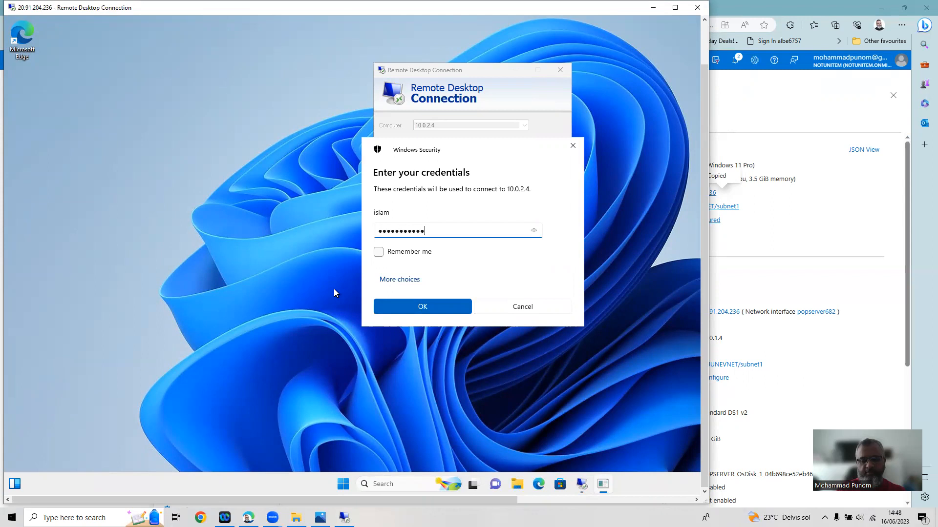
pyautogui.write('•••')
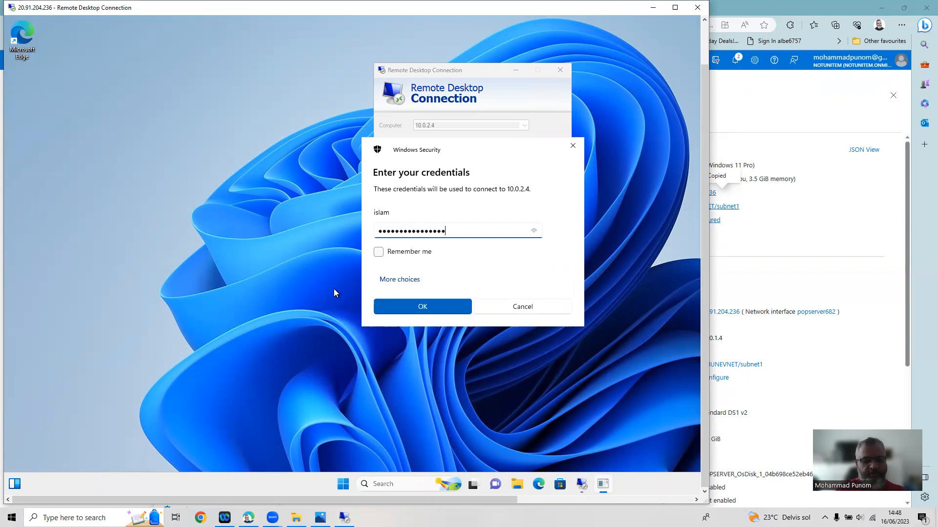
pyautogui.press('Return')
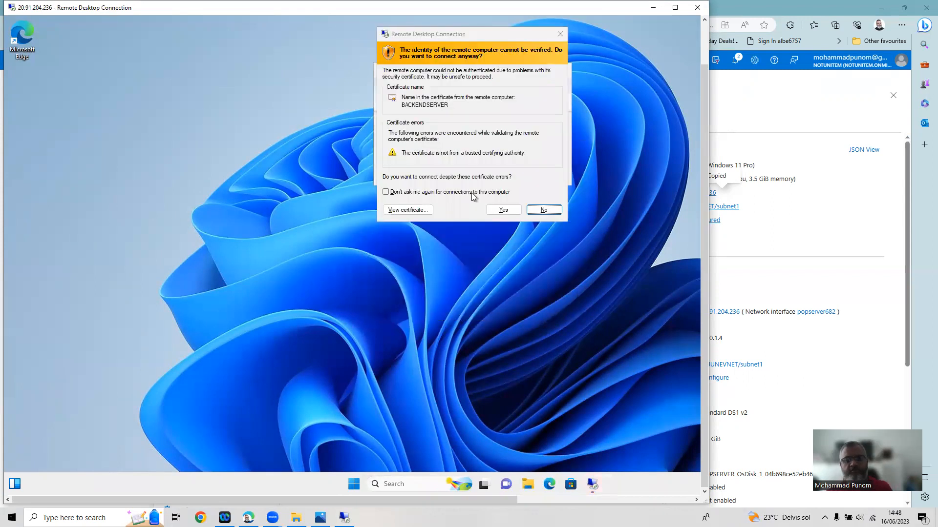
pyautogui.click(503, 210)
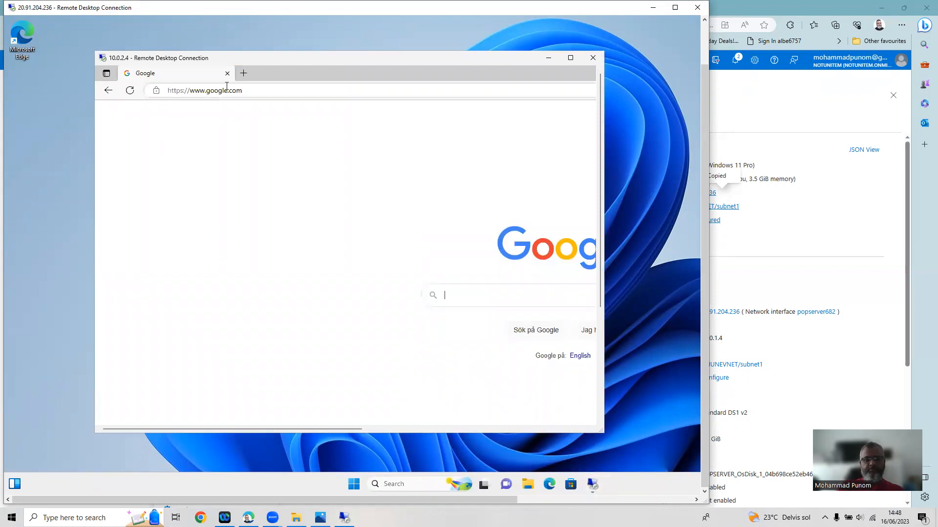
pyautogui.click(242, 73)
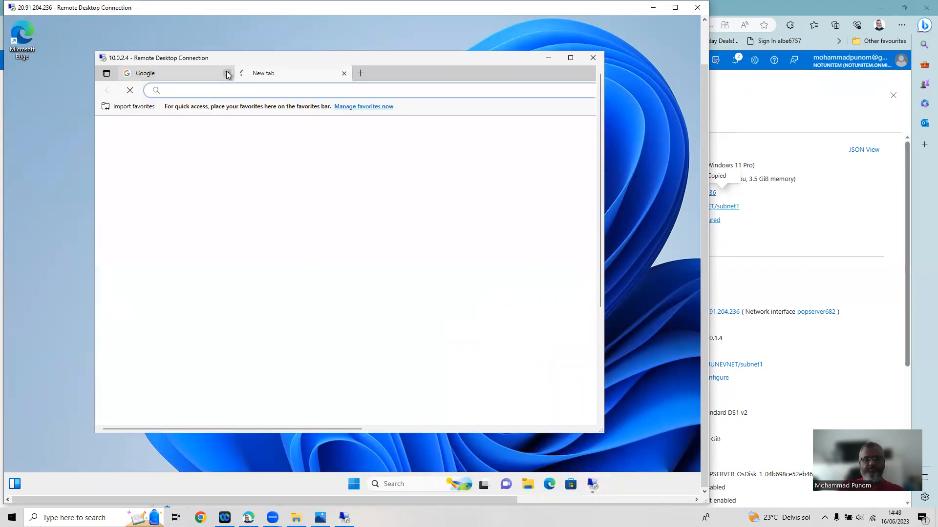
pyautogui.write('you')
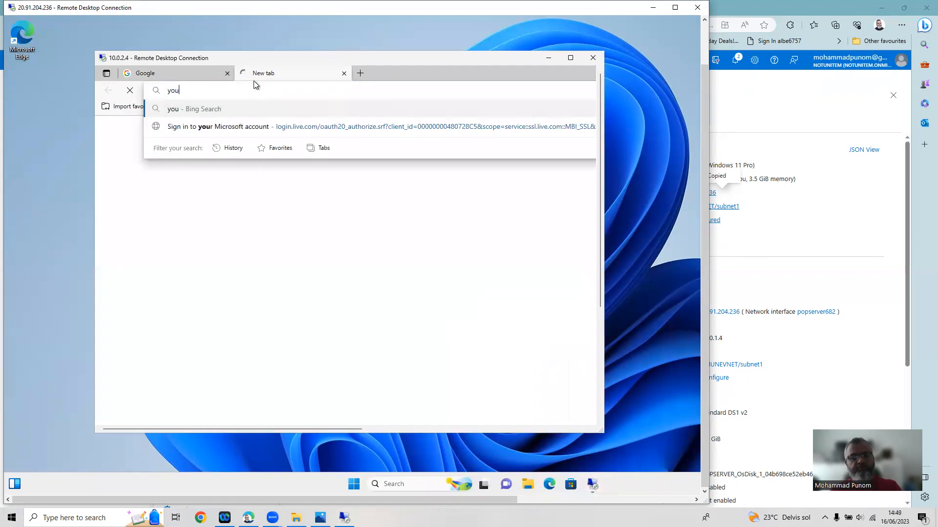
pyautogui.write('tube')
pyautogui.hotkey('ctrl', 'Return')
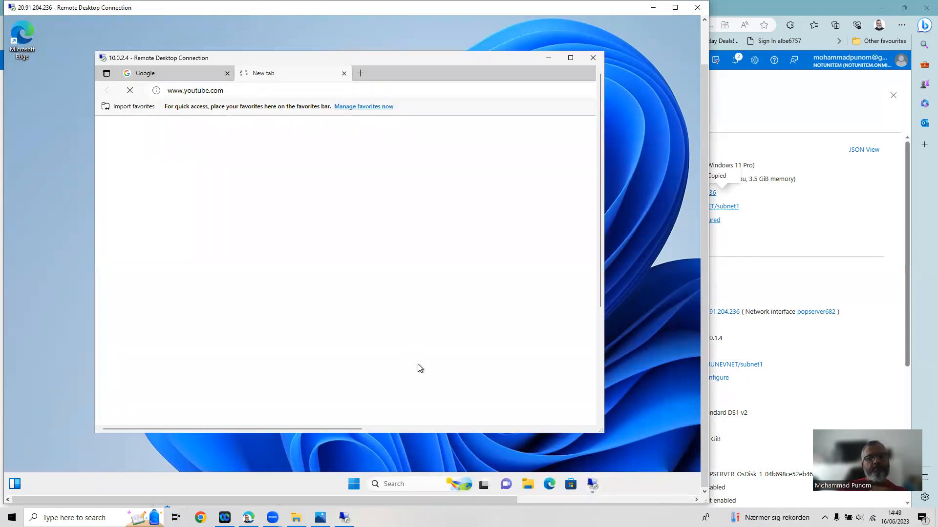
pyautogui.click(227, 73)
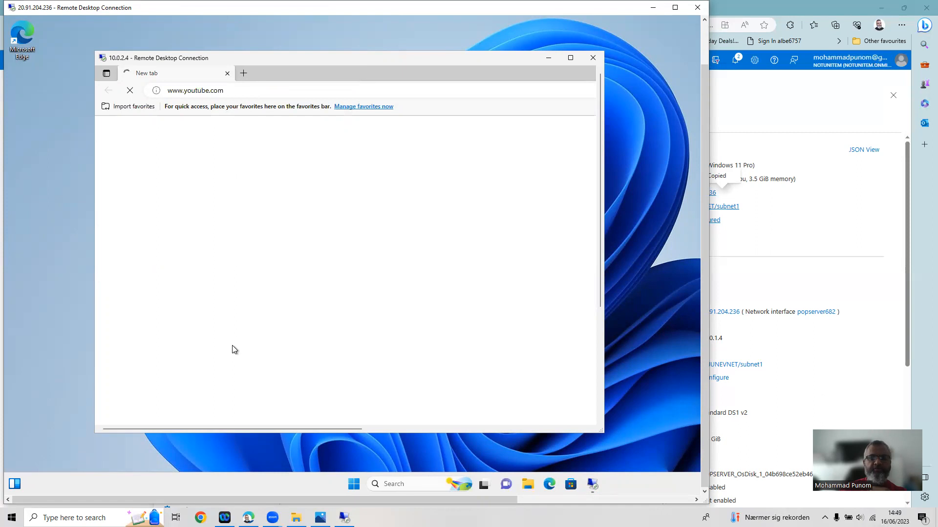
# Try to load bbc.com in another new tab on BACKENDSERVER, and check whether the YouTube and BBC tabs load
pyautogui.click(243, 75)
pyautogui.write('bbc.com')
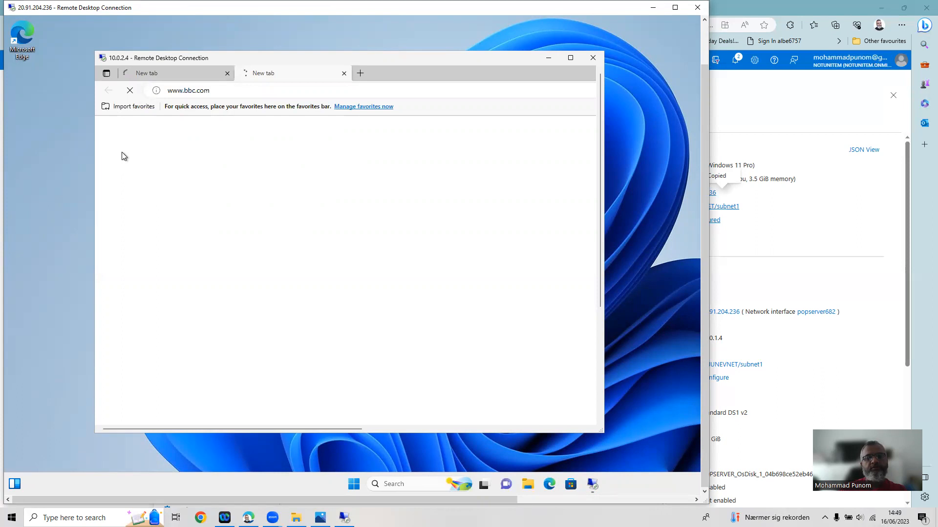
pyautogui.click(153, 73)
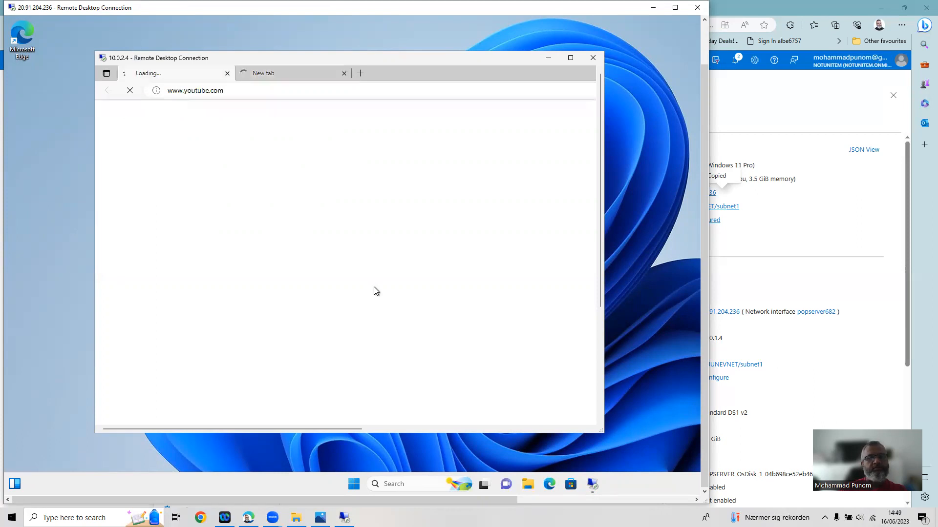
pyautogui.click(282, 75)
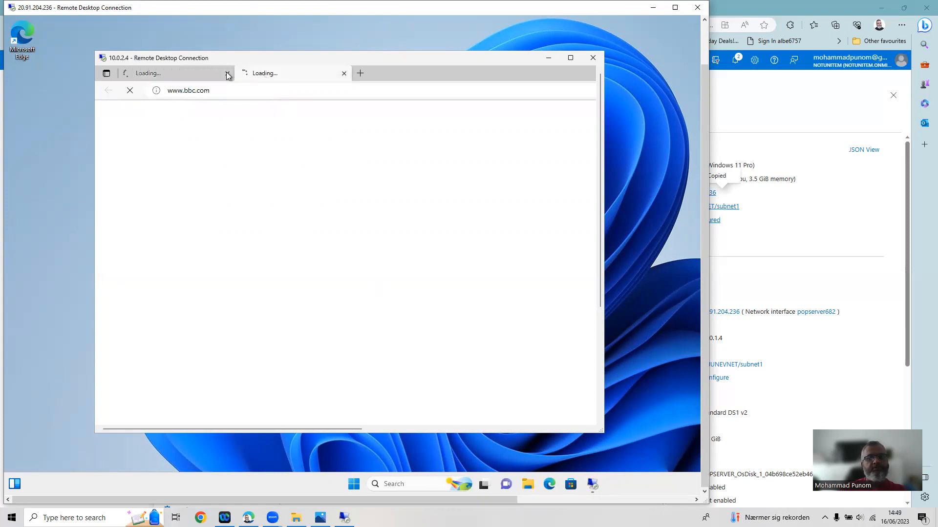
pyautogui.click(184, 71)
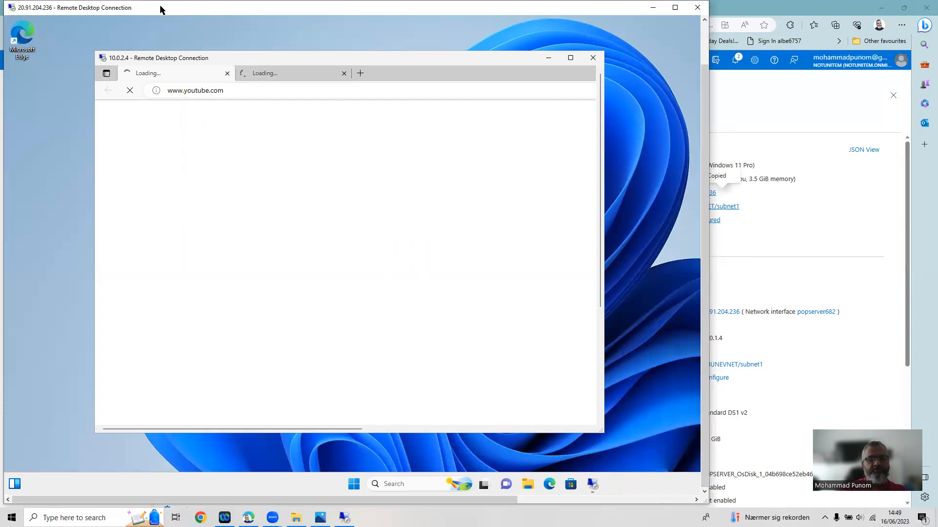
pyautogui.click(248, 72)
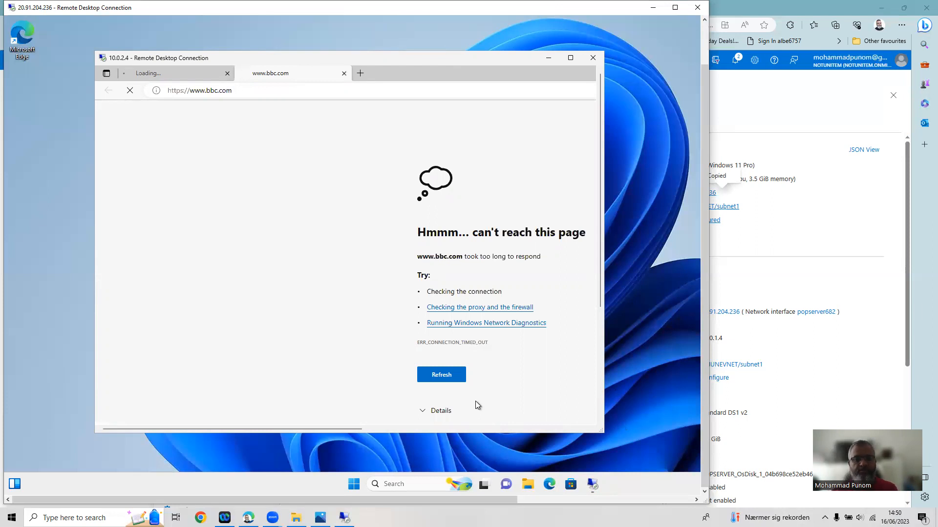
pyautogui.click(850, 29)
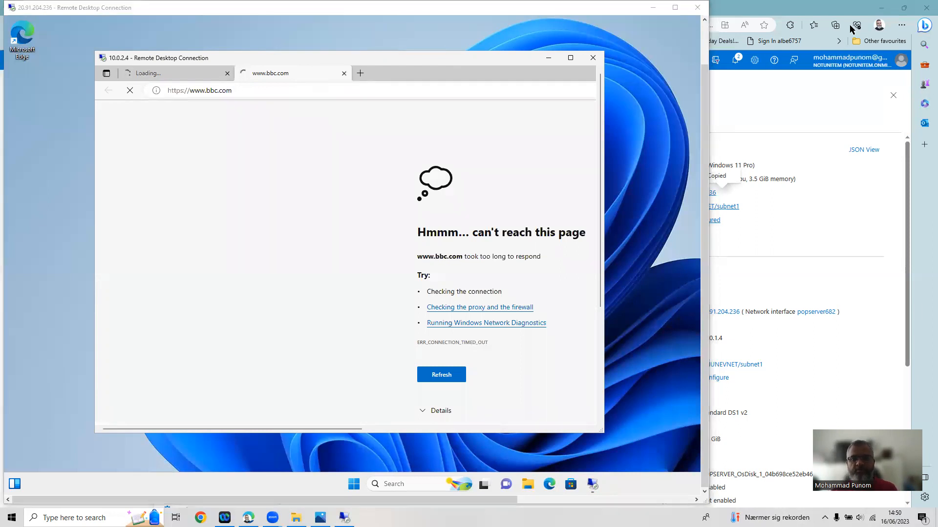